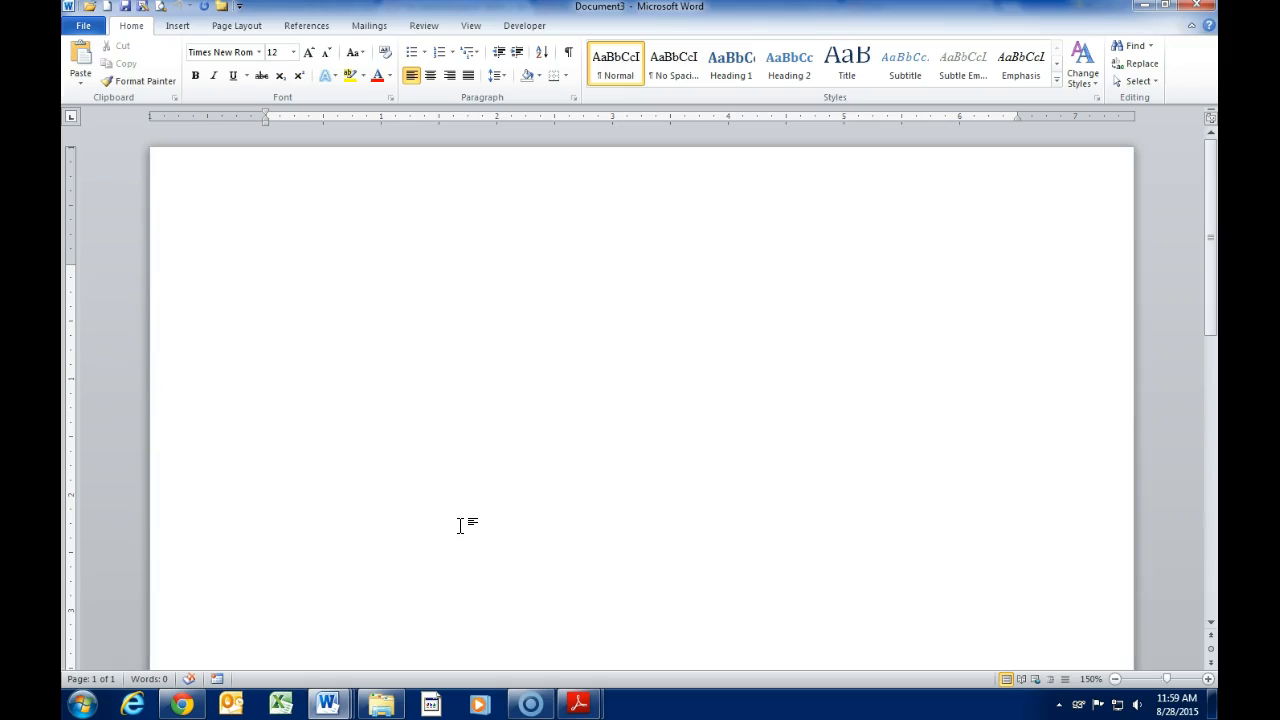
Step: Set the document font to Times New Roman at size 12
click(470, 509)
click(260, 52)
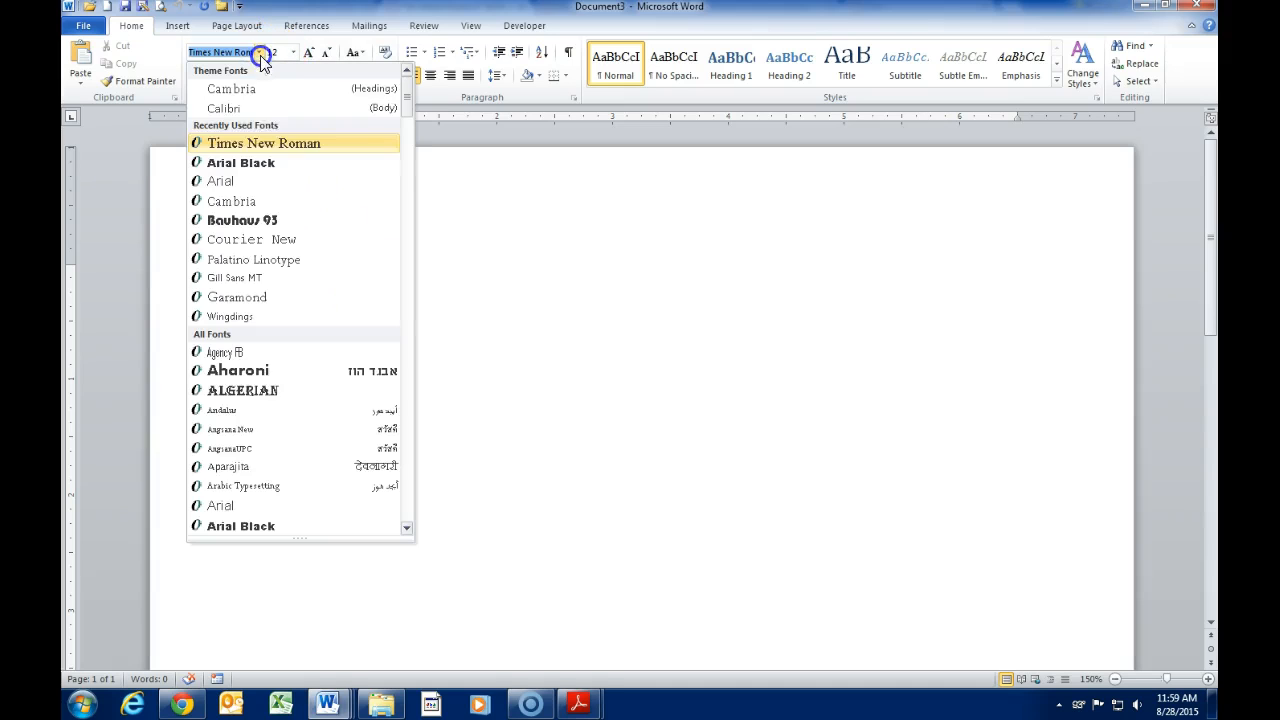
click(268, 145)
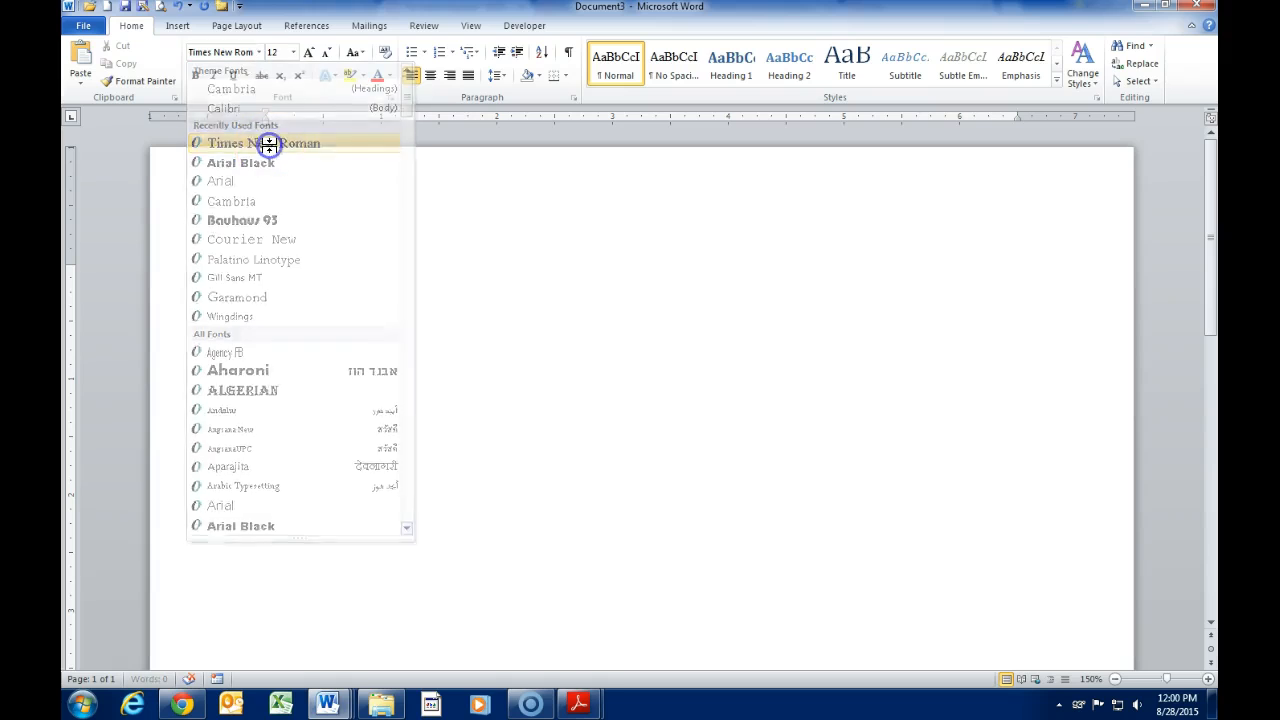
click(293, 52)
click(277, 124)
click(327, 300)
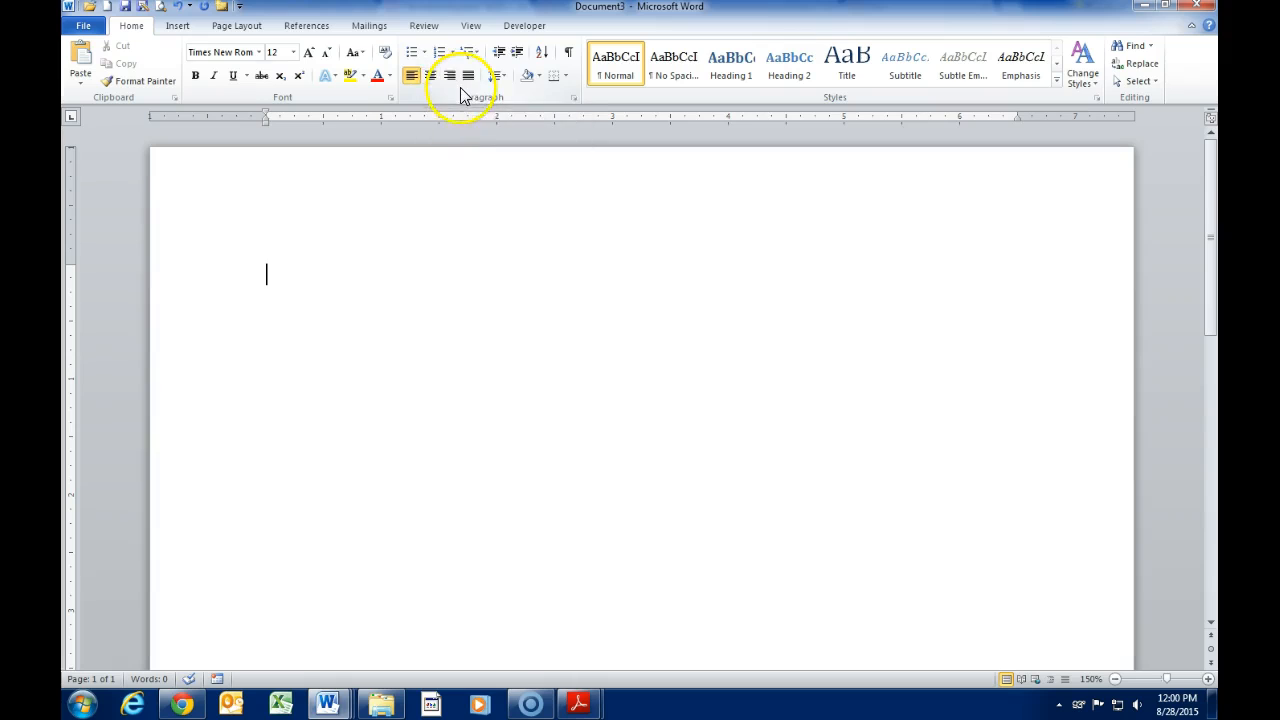
Step: Apply 2.0 line spacing to the document's paragraph
click(498, 77)
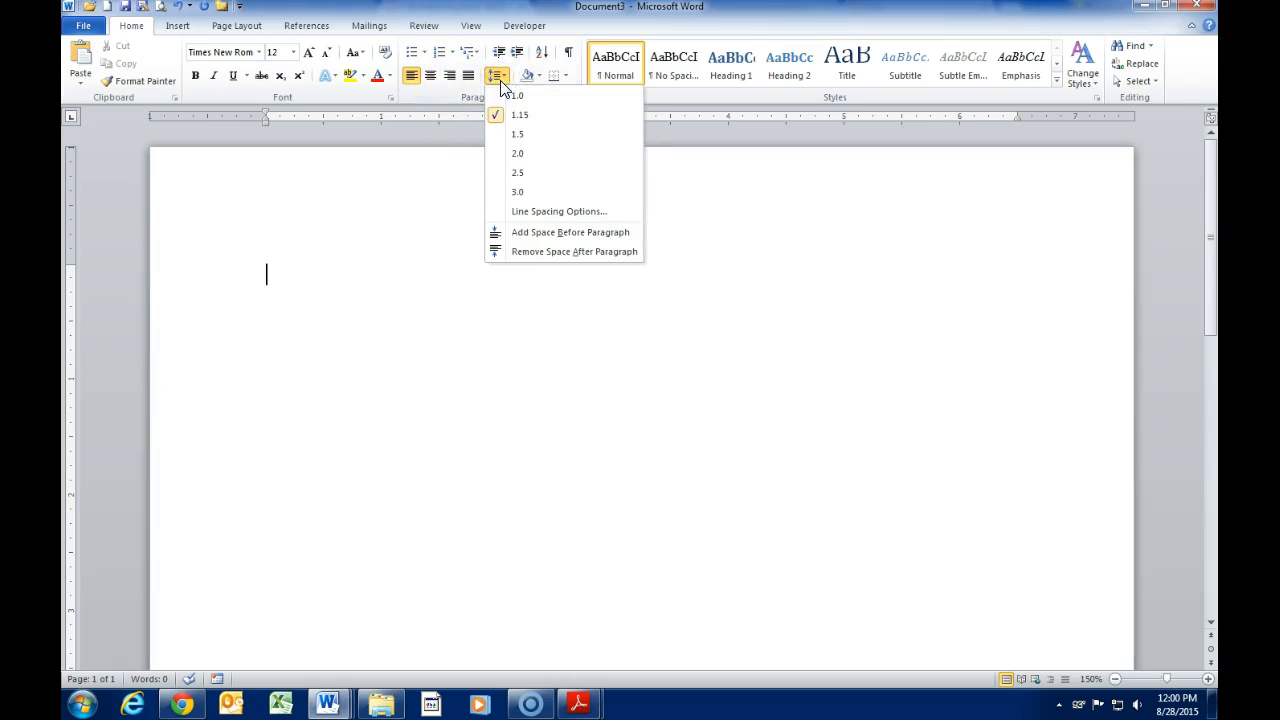
click(513, 155)
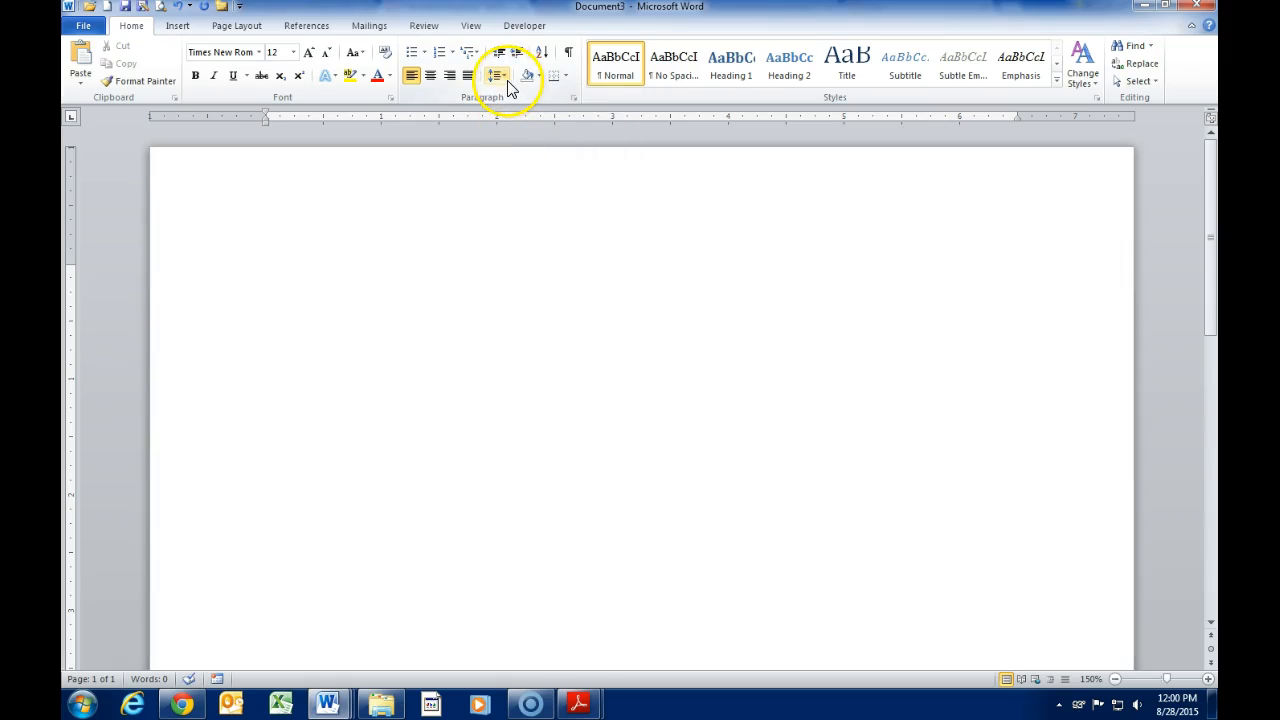
click(506, 82)
click(517, 154)
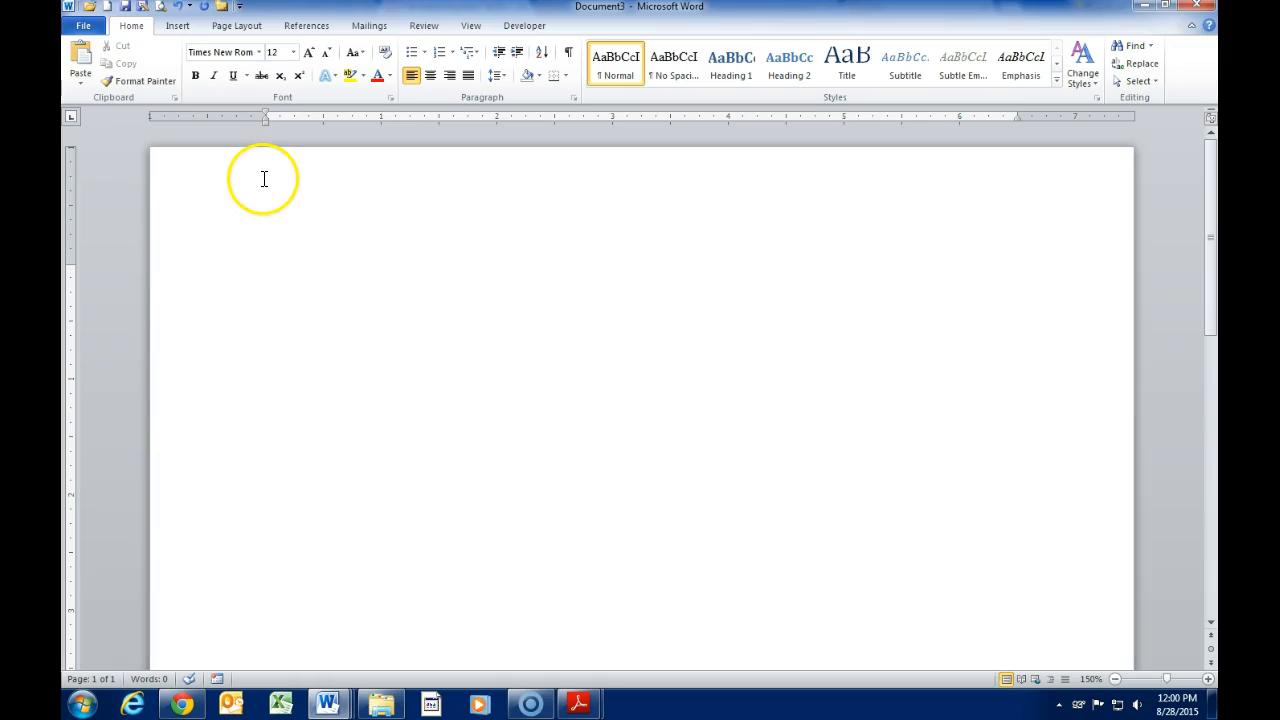
Step: Apply the Normal margin preset, 1 inch on every side
click(245, 30)
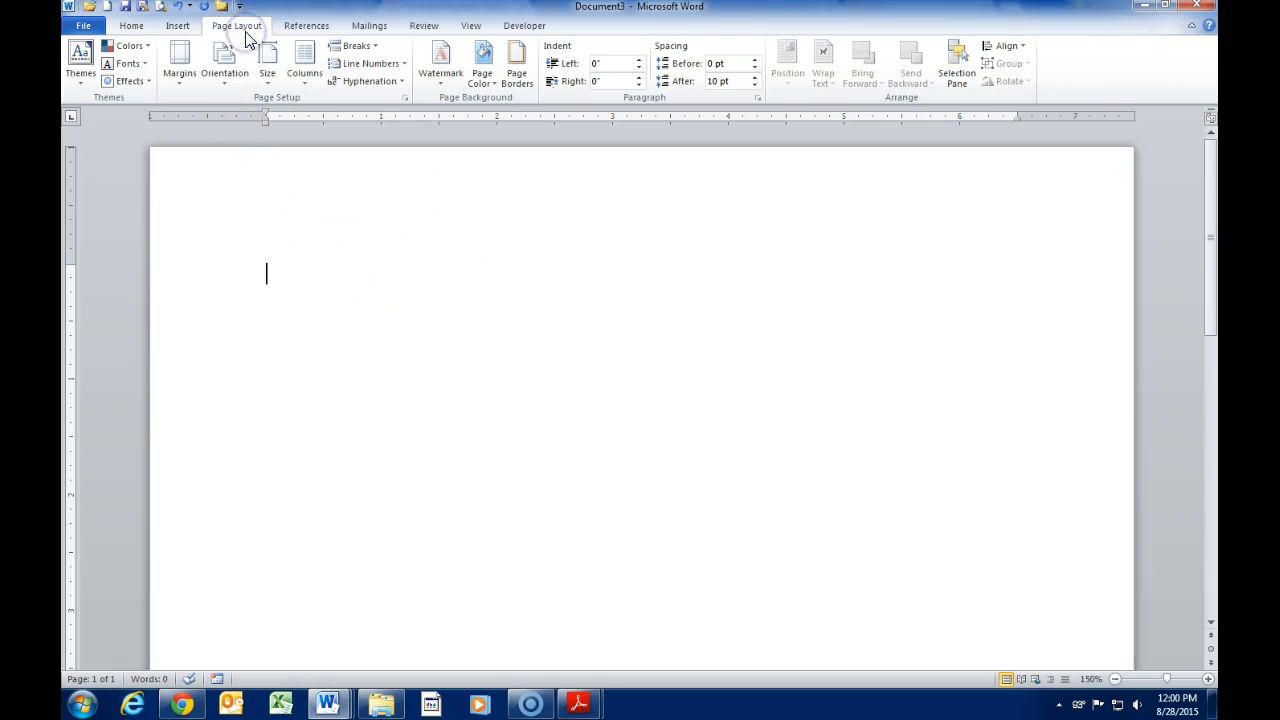
click(179, 78)
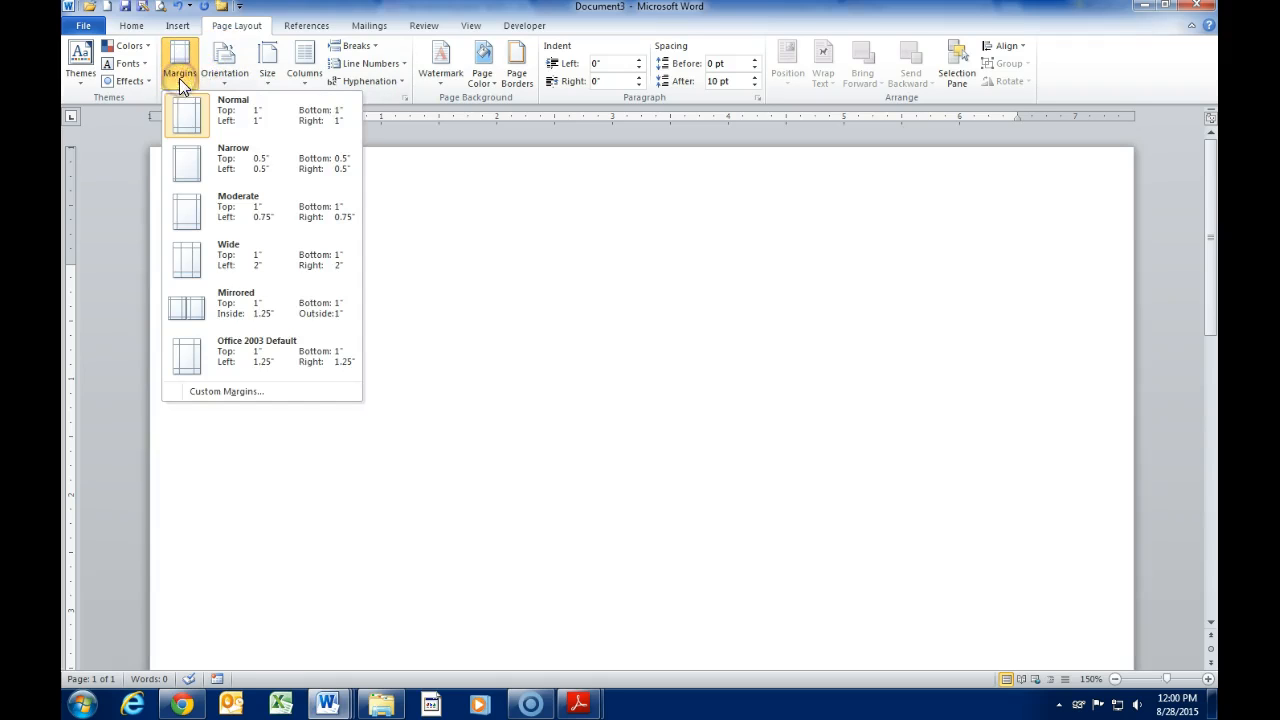
click(239, 119)
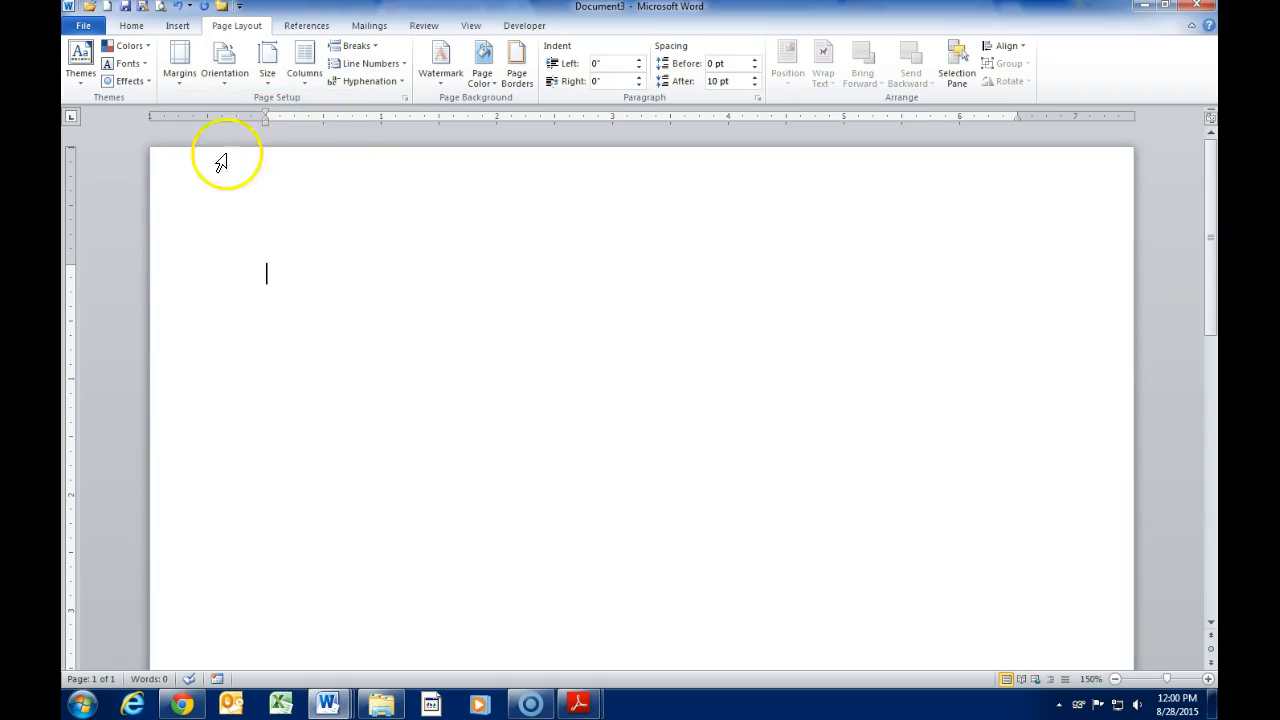
click(130, 27)
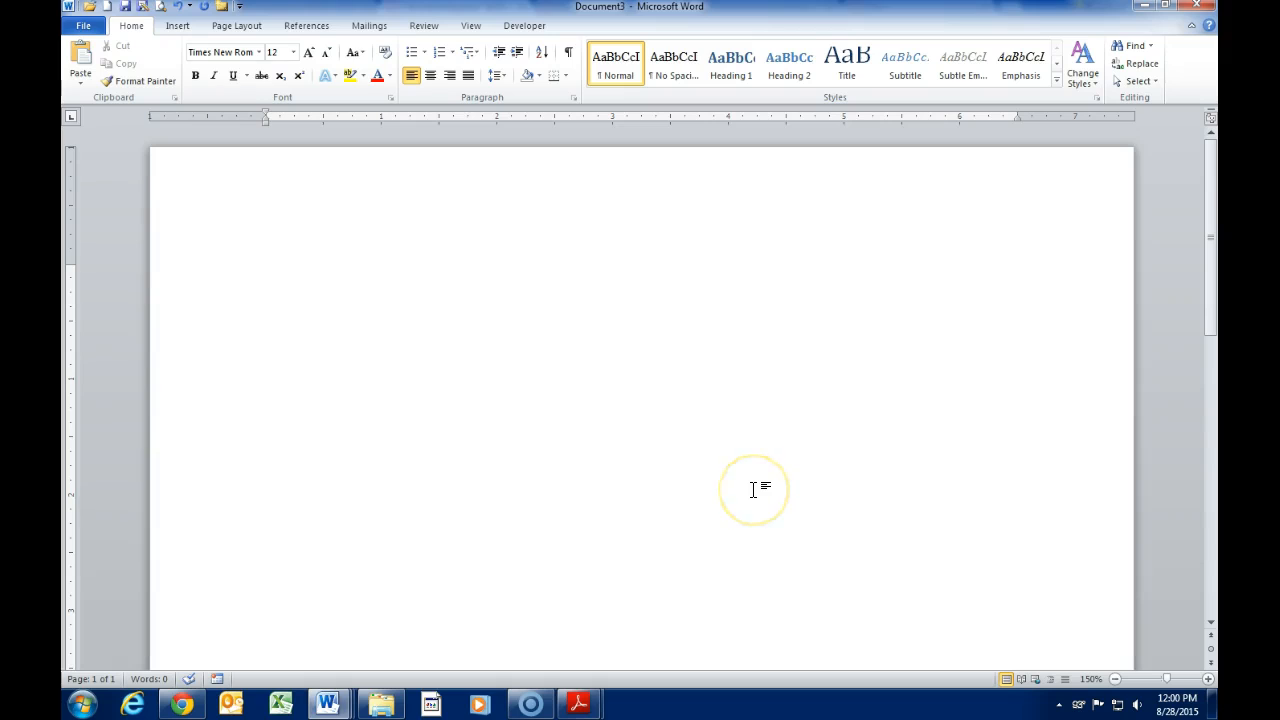
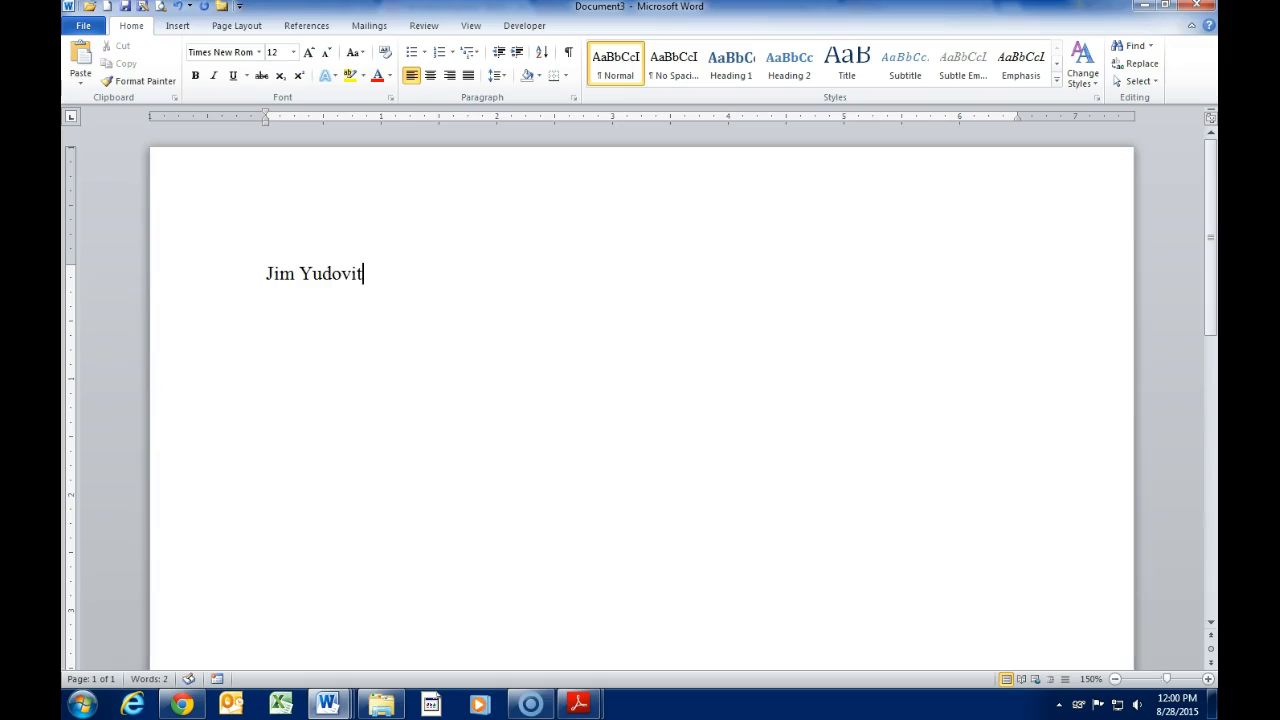
Step: Type the student's name and the instructor's name on the first two heading lines
key(Return)
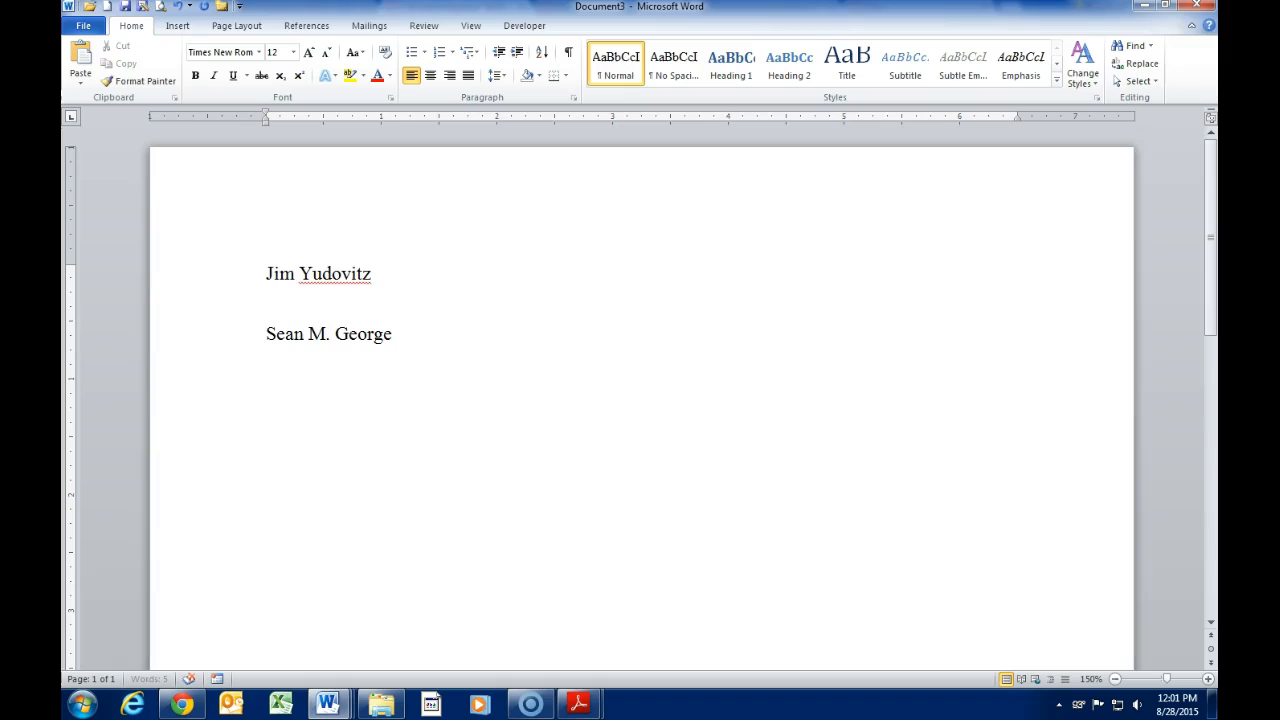
key(Return)
Step: Add the course English 1010.40 and the AutoComplete date 28 August 2015
text(English 1010)
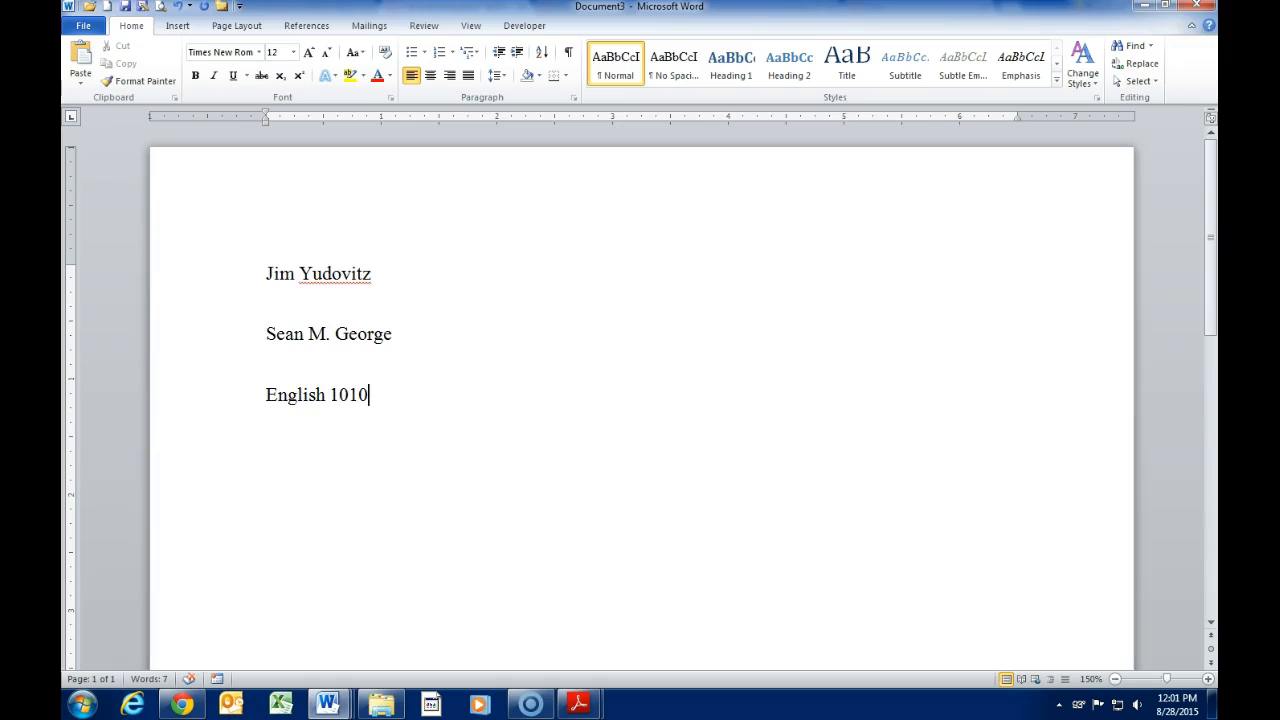
text(.40 )
text(28 Au)
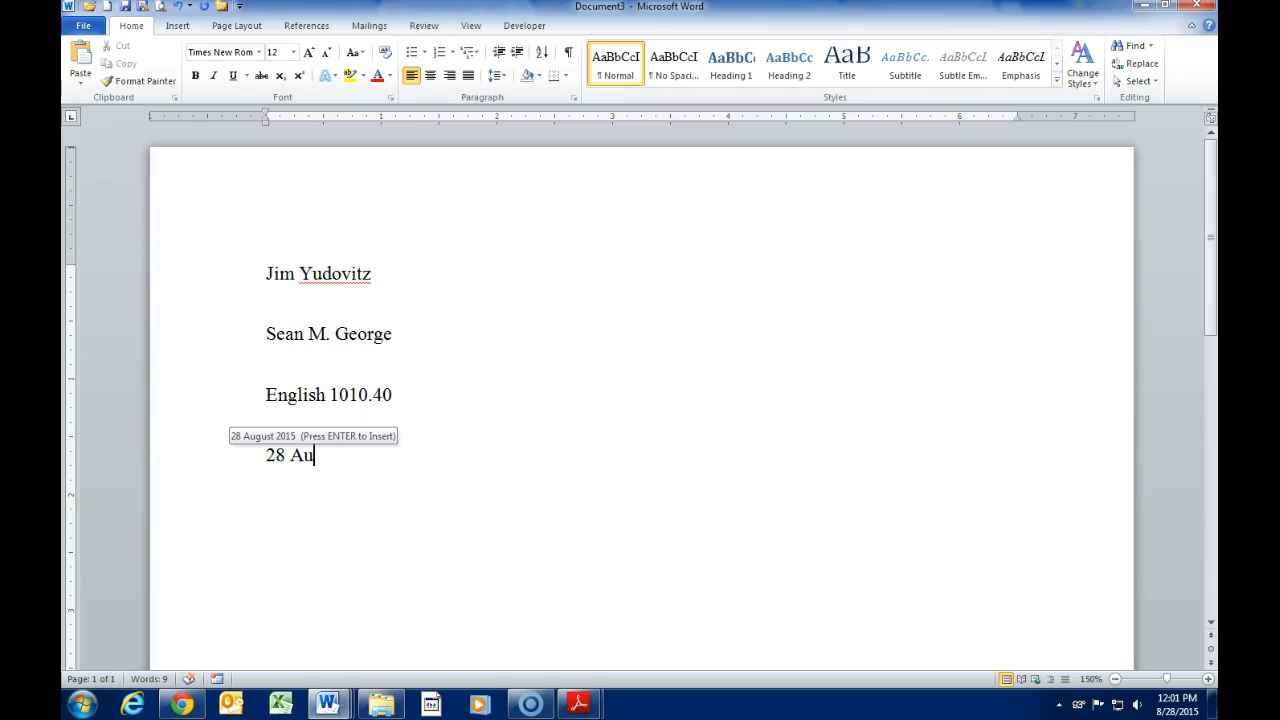
key(Return)
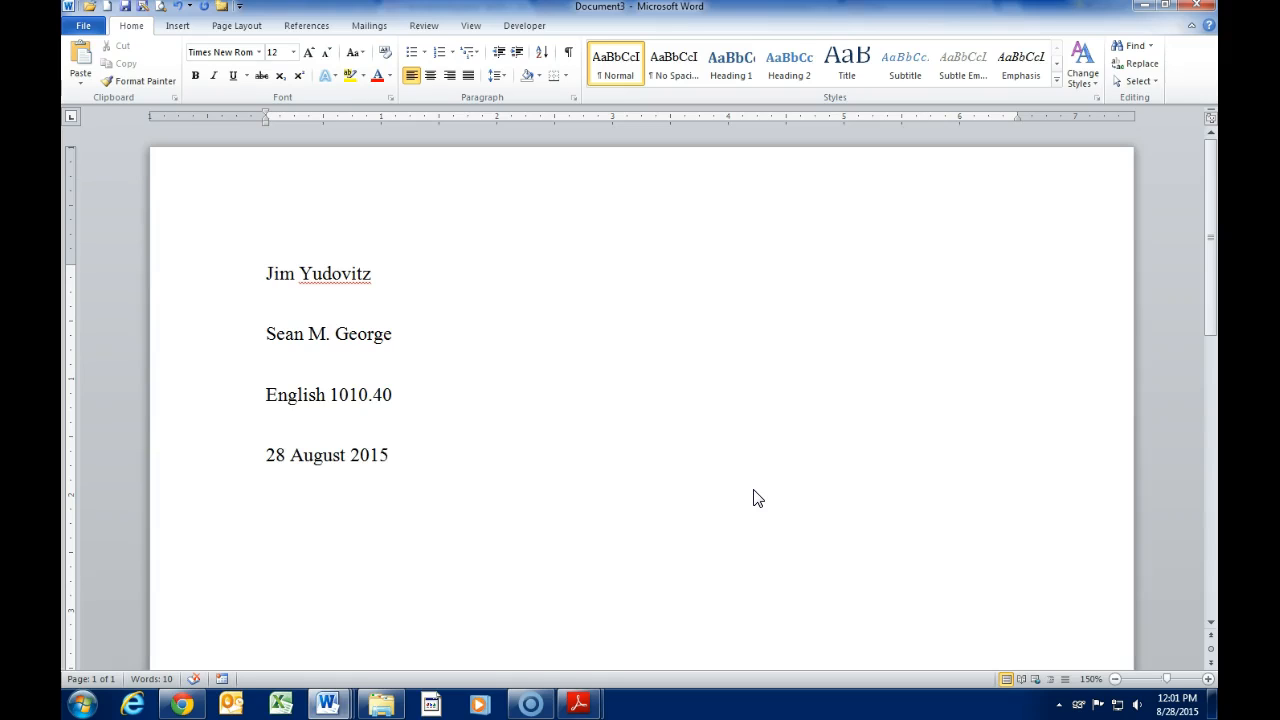
key(Return)
Step: Center the new line and type the title Article Summary: "Se Habla Espanol"
click(431, 78)
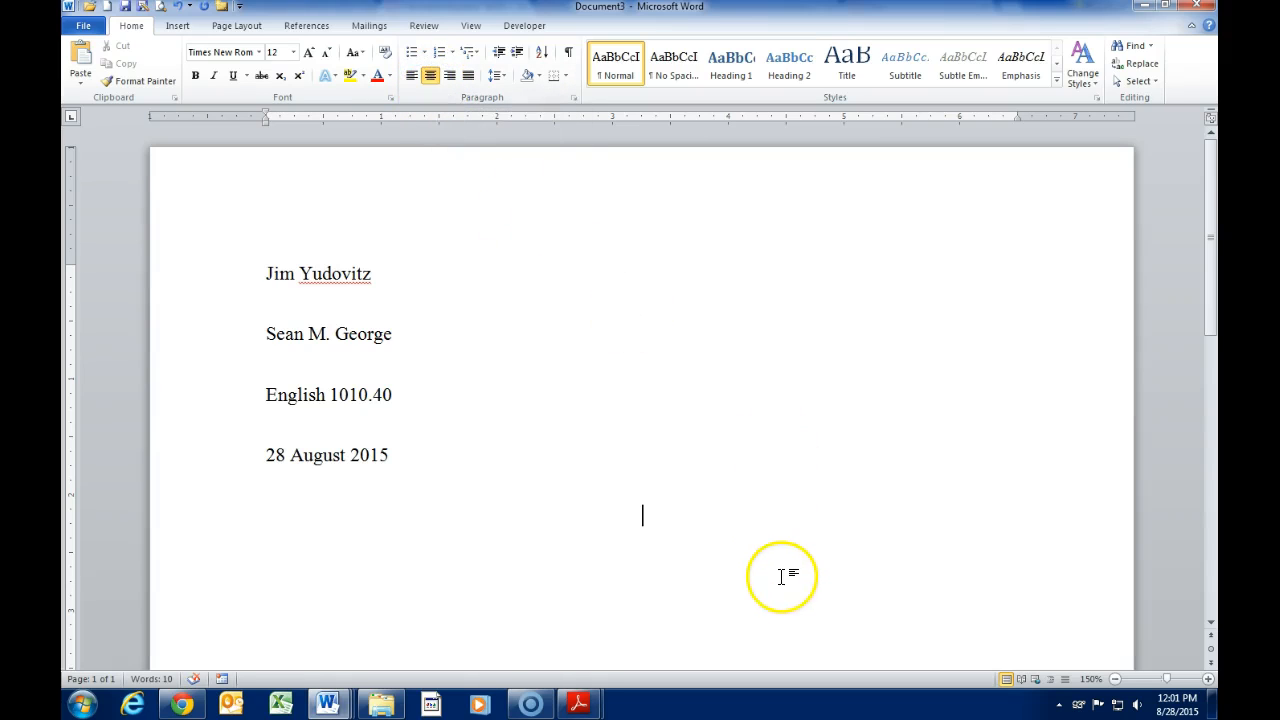
text(Article Summary: "Se Ha)
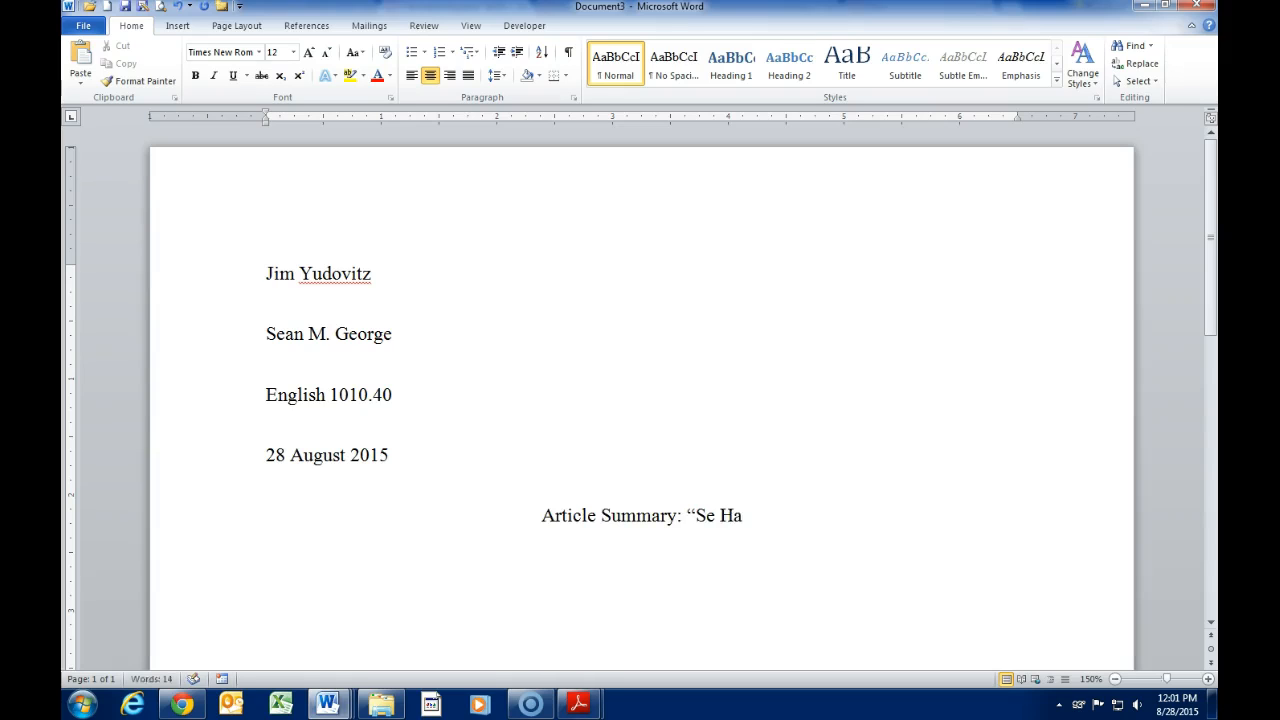
text(bla Es)
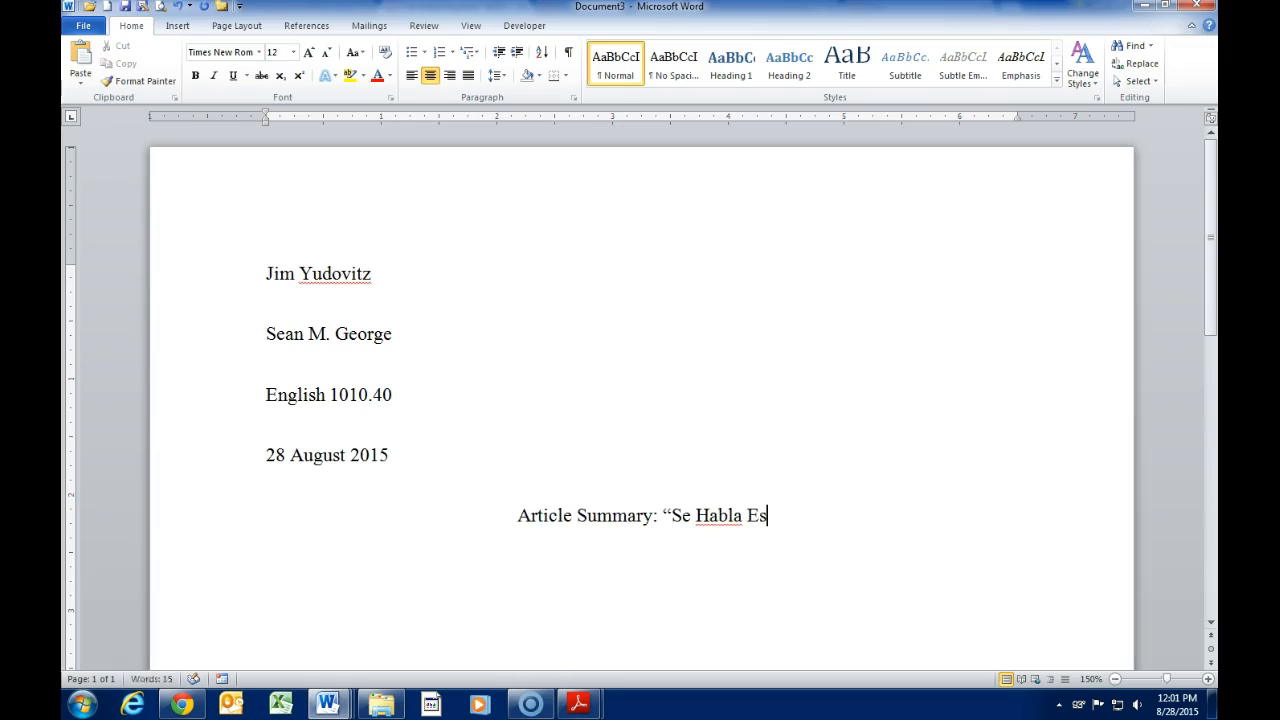
text(panol")
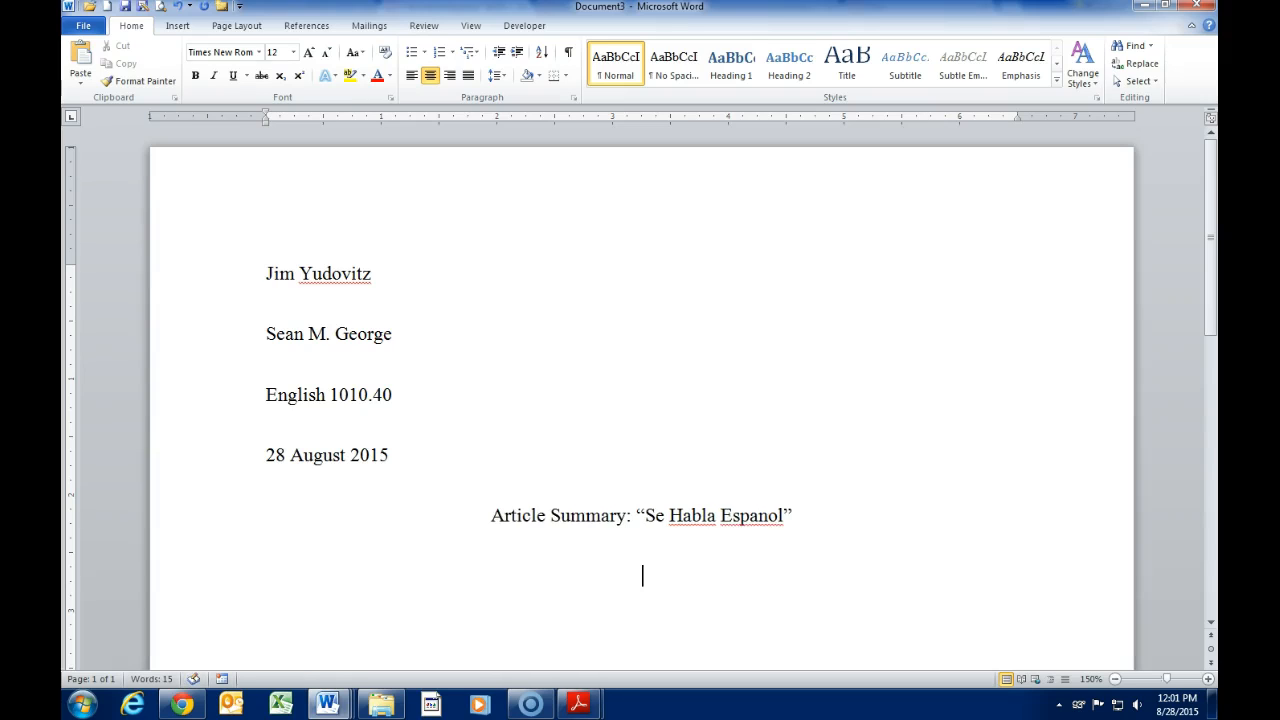
Step: Left-align the line below the title and indent its first line with a Tab
click(411, 76)
scroll(510, 330, down, 1)
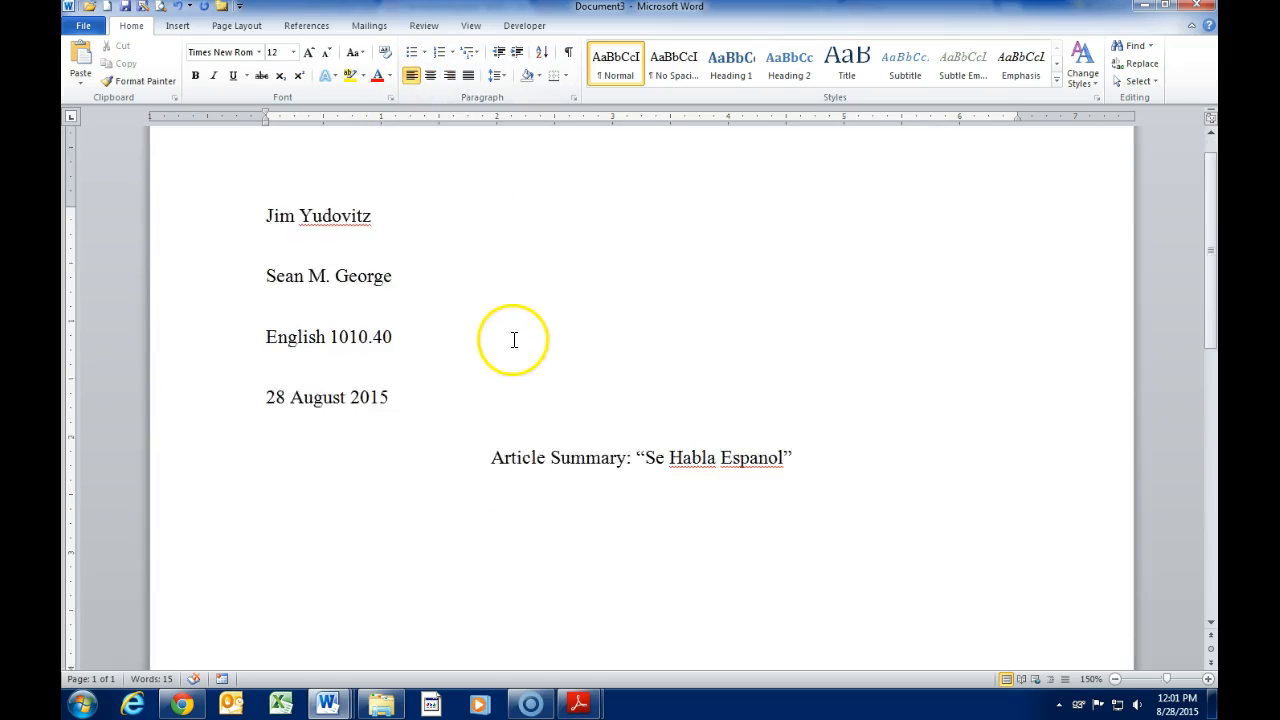
scroll(514, 340, down, 3)
scroll(380, 392, up, 1)
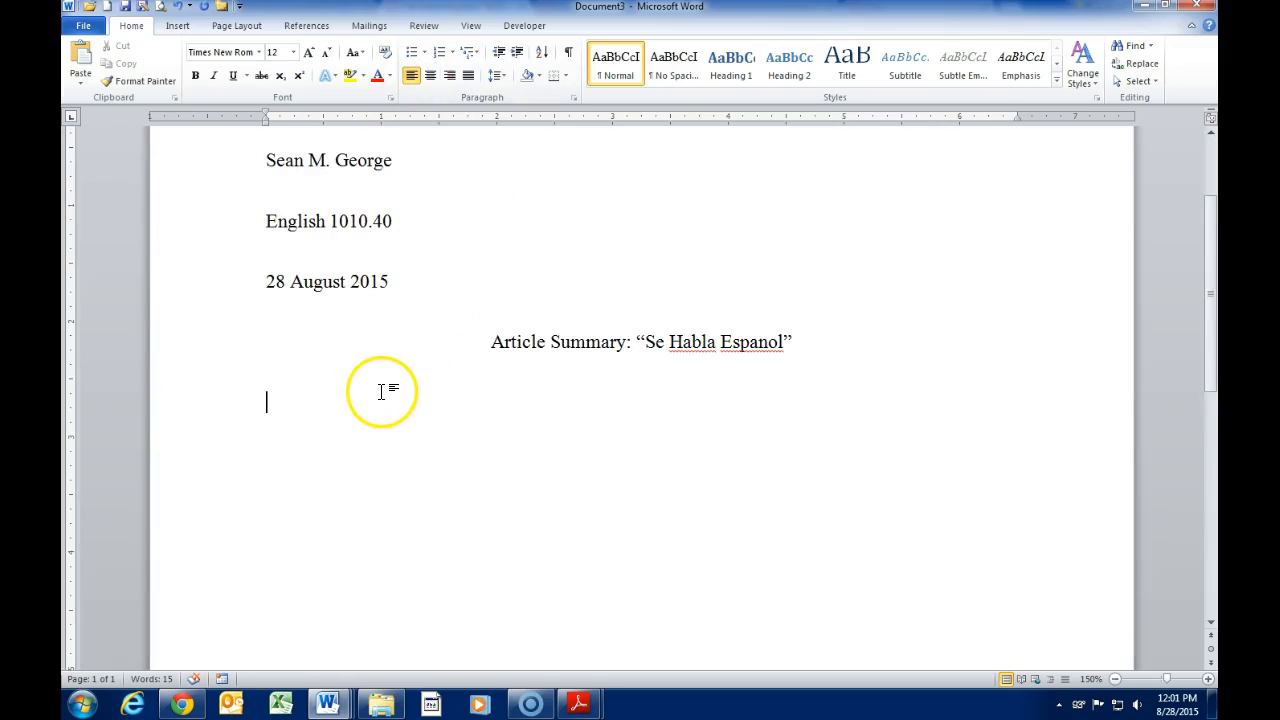
key(Tab)
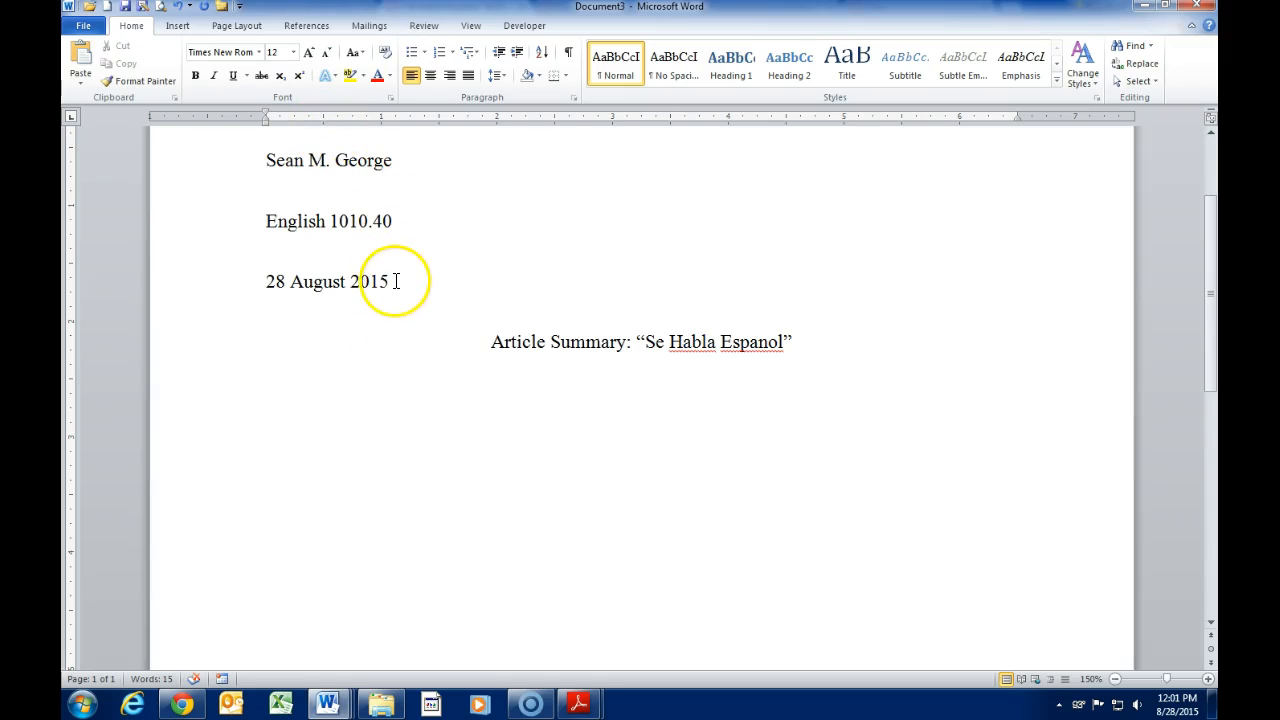
scroll(464, 315, up, 3)
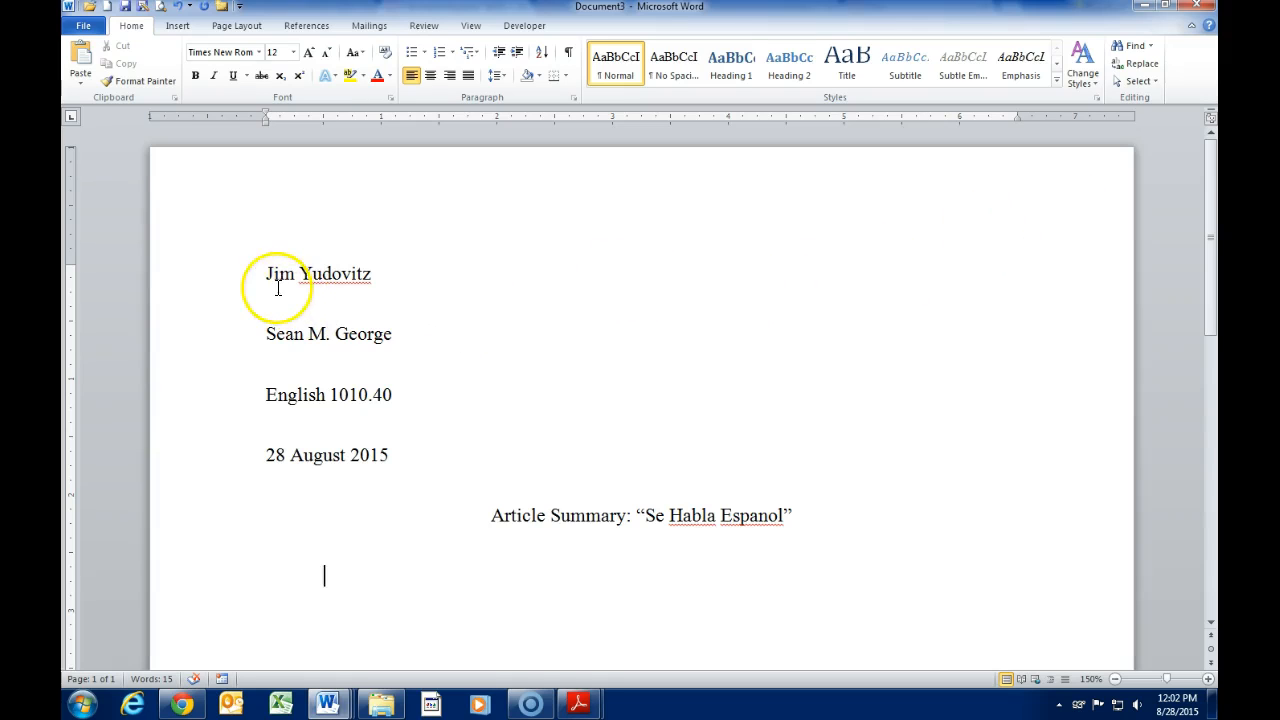
Step: Select and then deselect the four heading lines, and switch to the Insert ribbon
drag(266, 272, 412, 449)
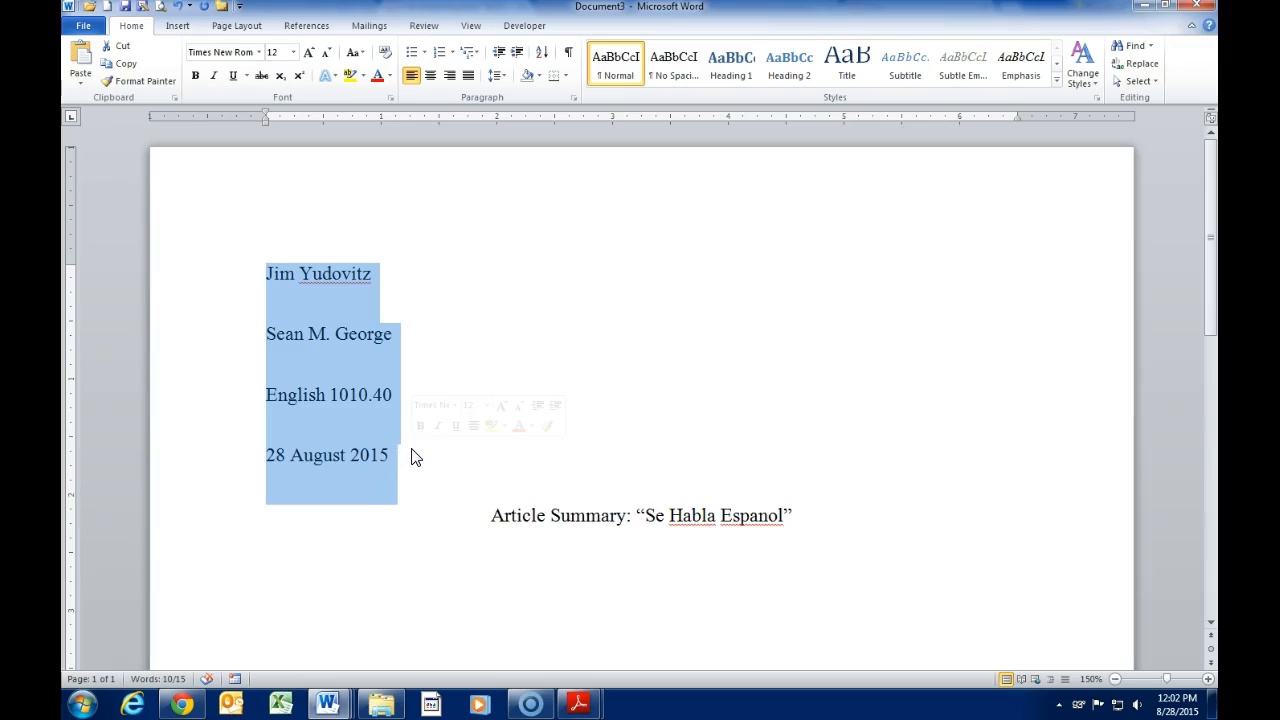
click(321, 296)
click(184, 31)
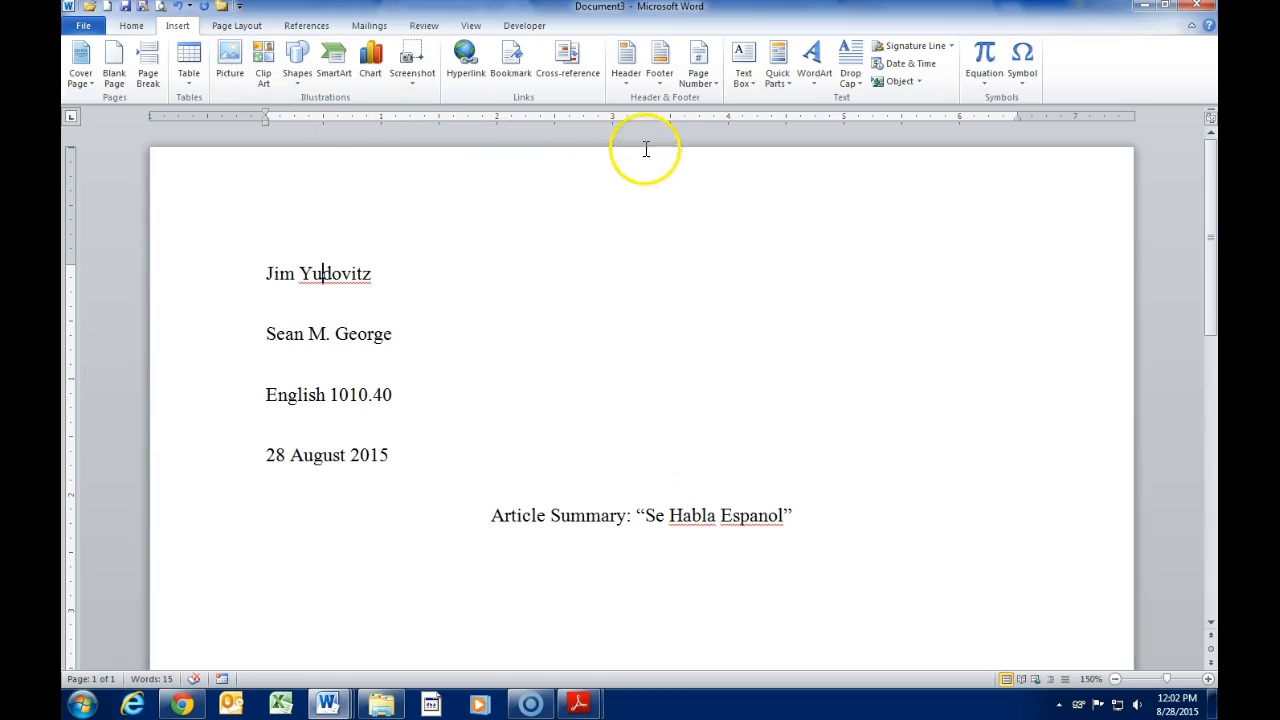
Step: Insert a Blank header, right-align it, and type the surname followed by 1
click(626, 78)
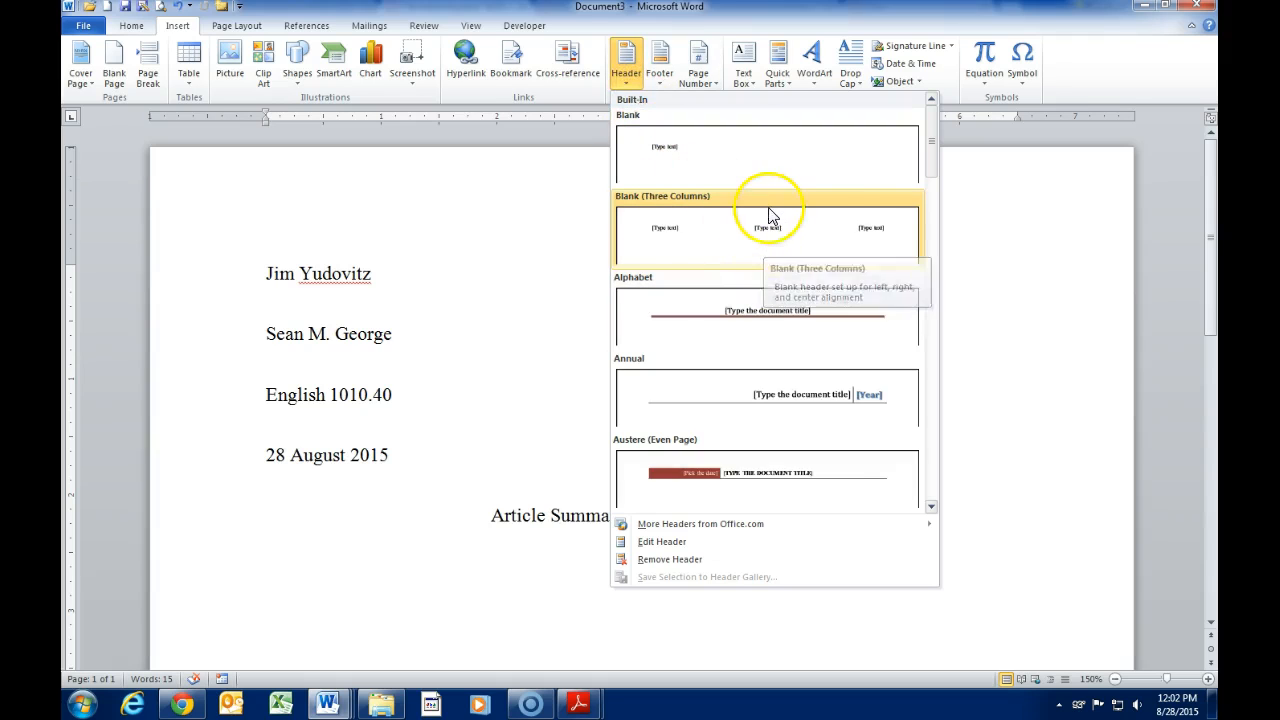
click(766, 165)
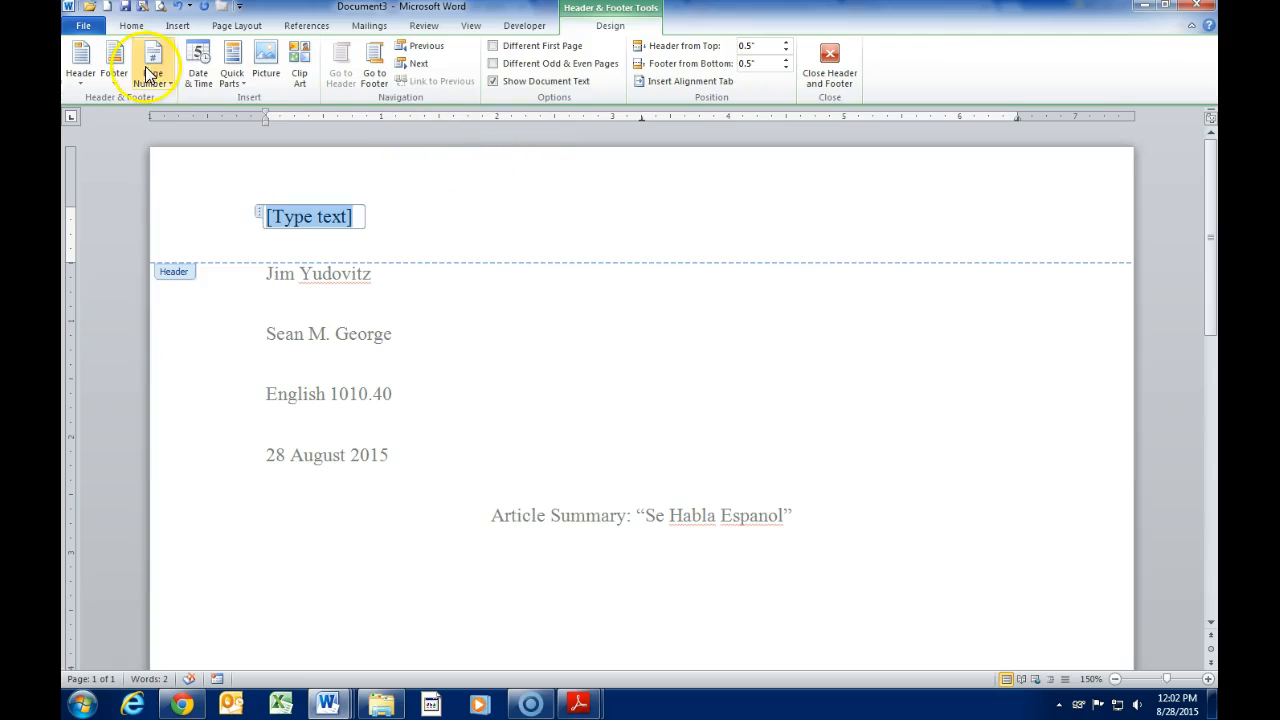
click(131, 25)
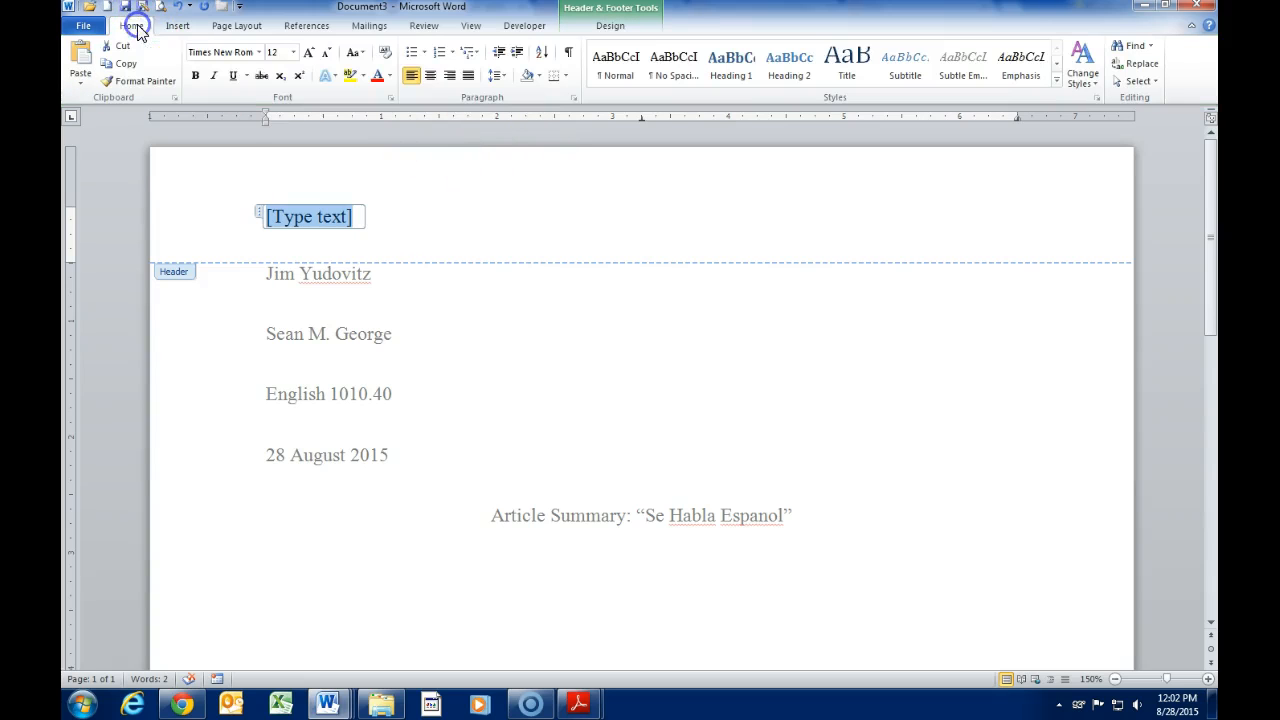
click(447, 78)
text(Yudovita)
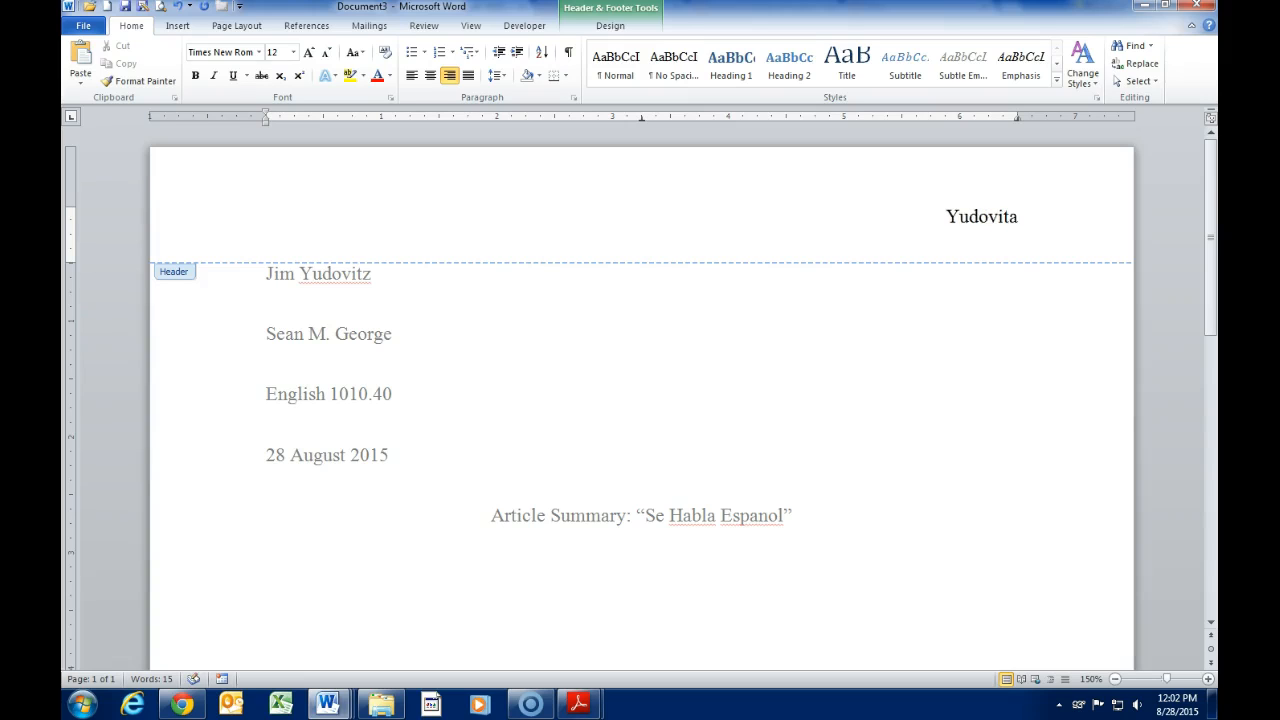
key(BackSpace)
text(z 1)
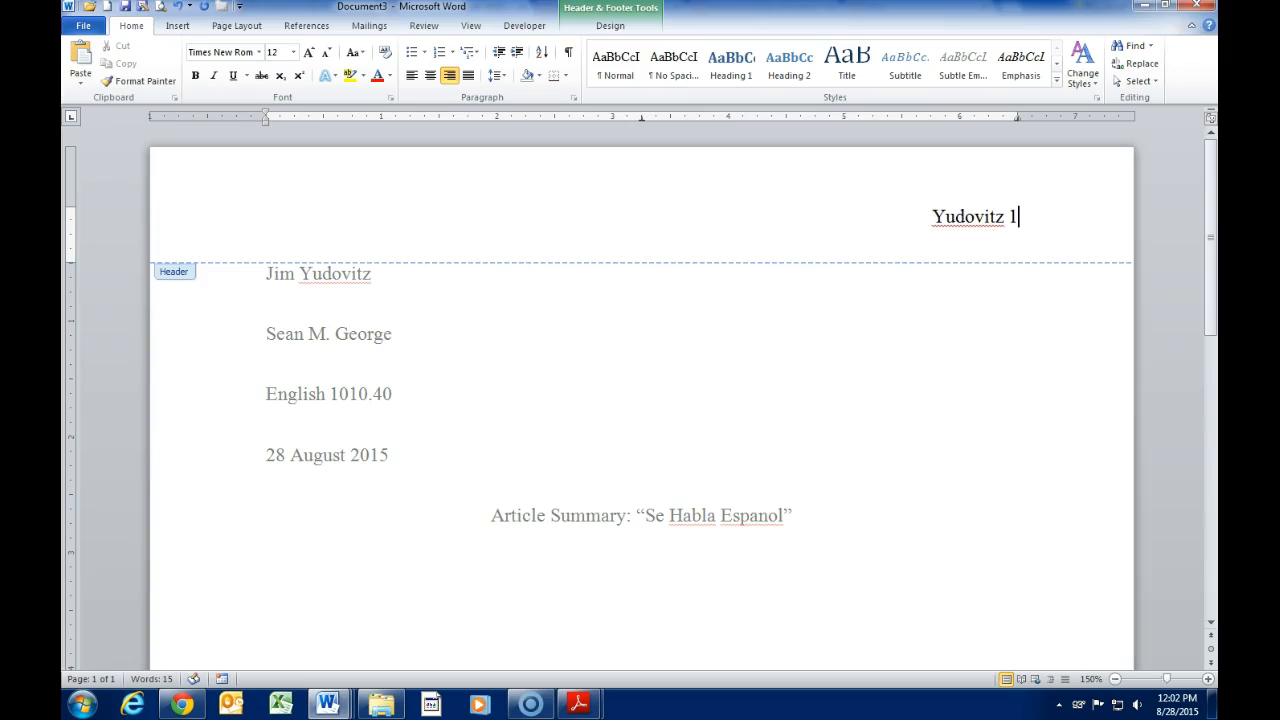
Step: Return to the body and add a page break and blank lines below the title
double_click(717, 412)
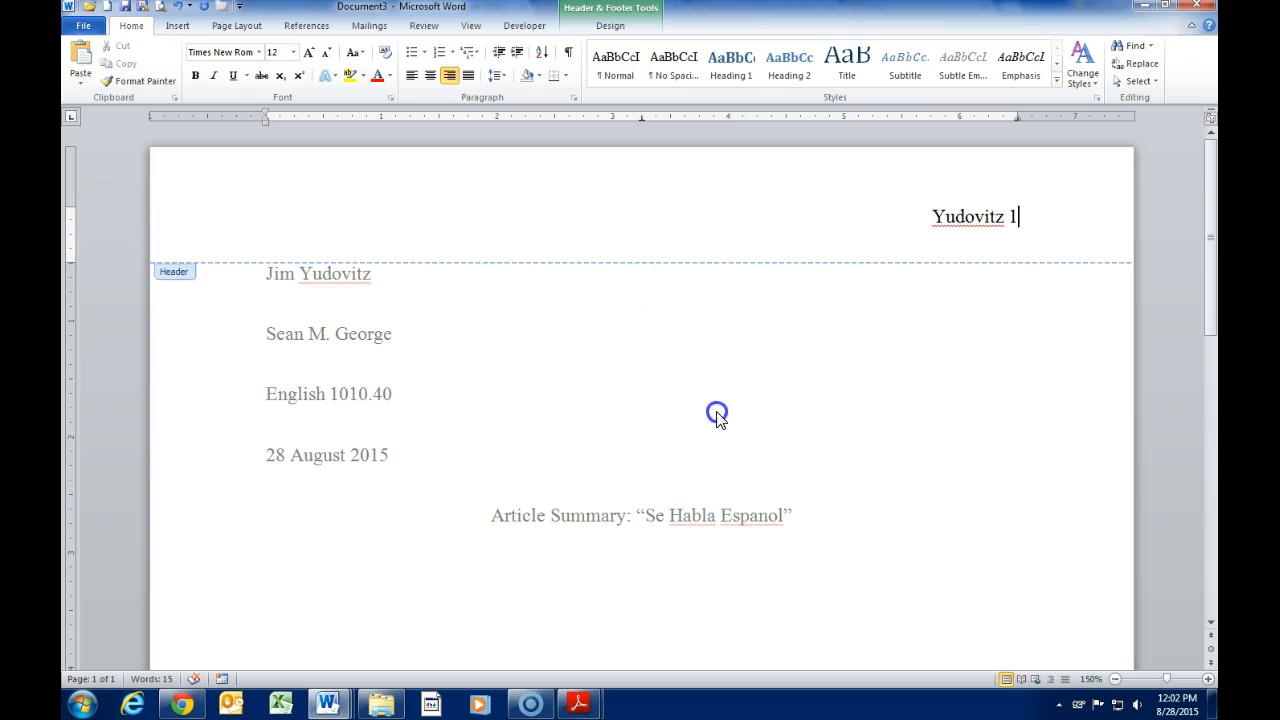
scroll(772, 493, down, 5)
click(749, 506)
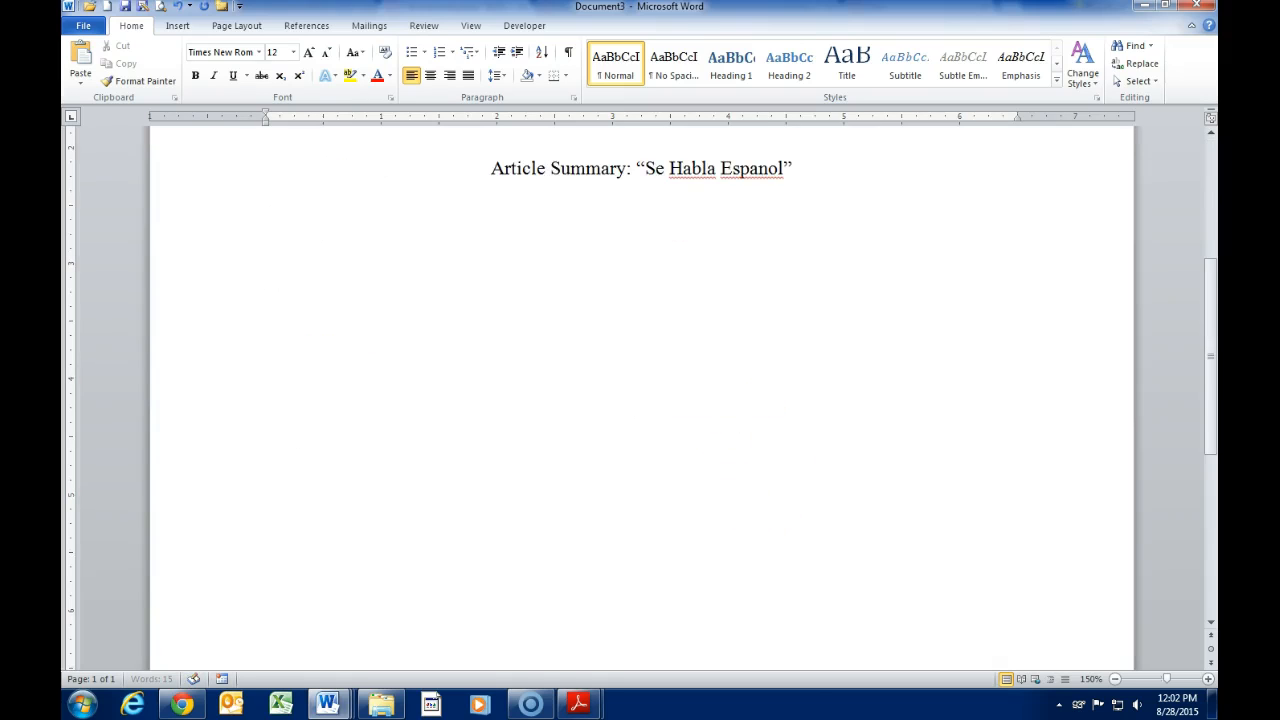
key(ctrl+Return)
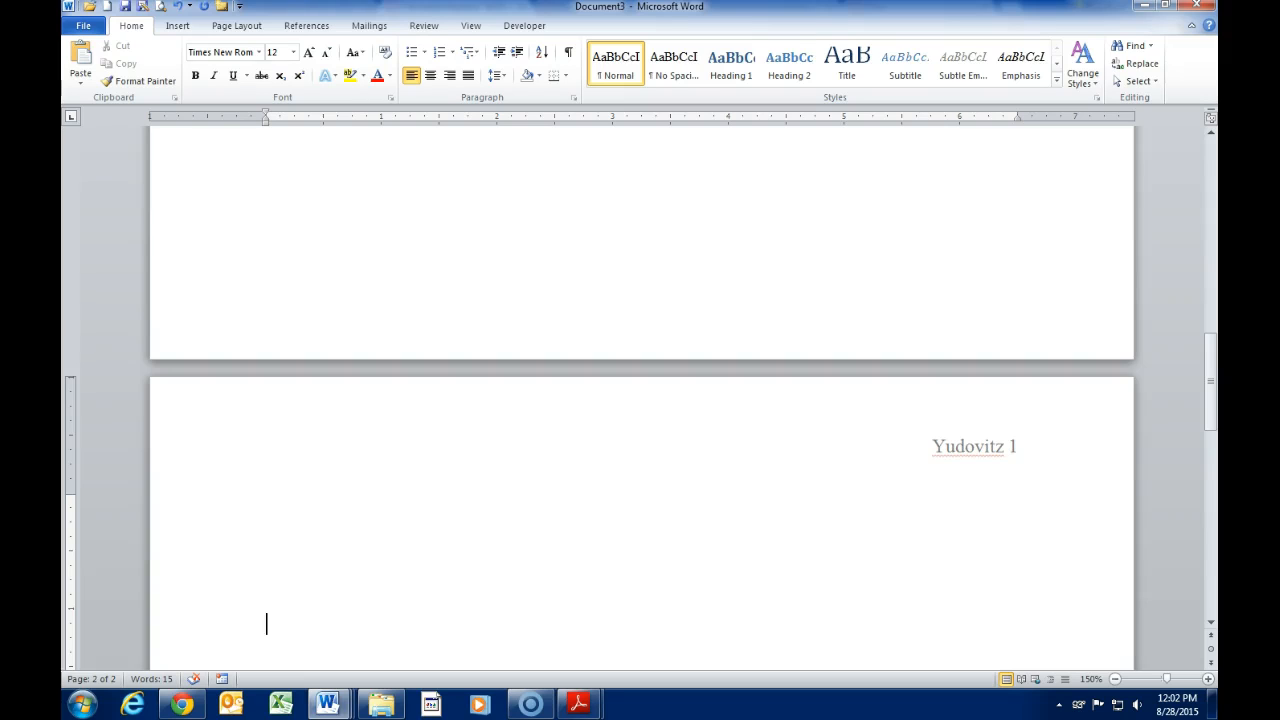
key(Return)
key(Return)
key(Return)
key(Return)
key(Return)
key(Return)
key(Return)
key(Return)
key(Return)
key(Return)
key(Return)
key(Return)
key(Return)
key(Return)
key(Return)
key(Return)
key(Return)
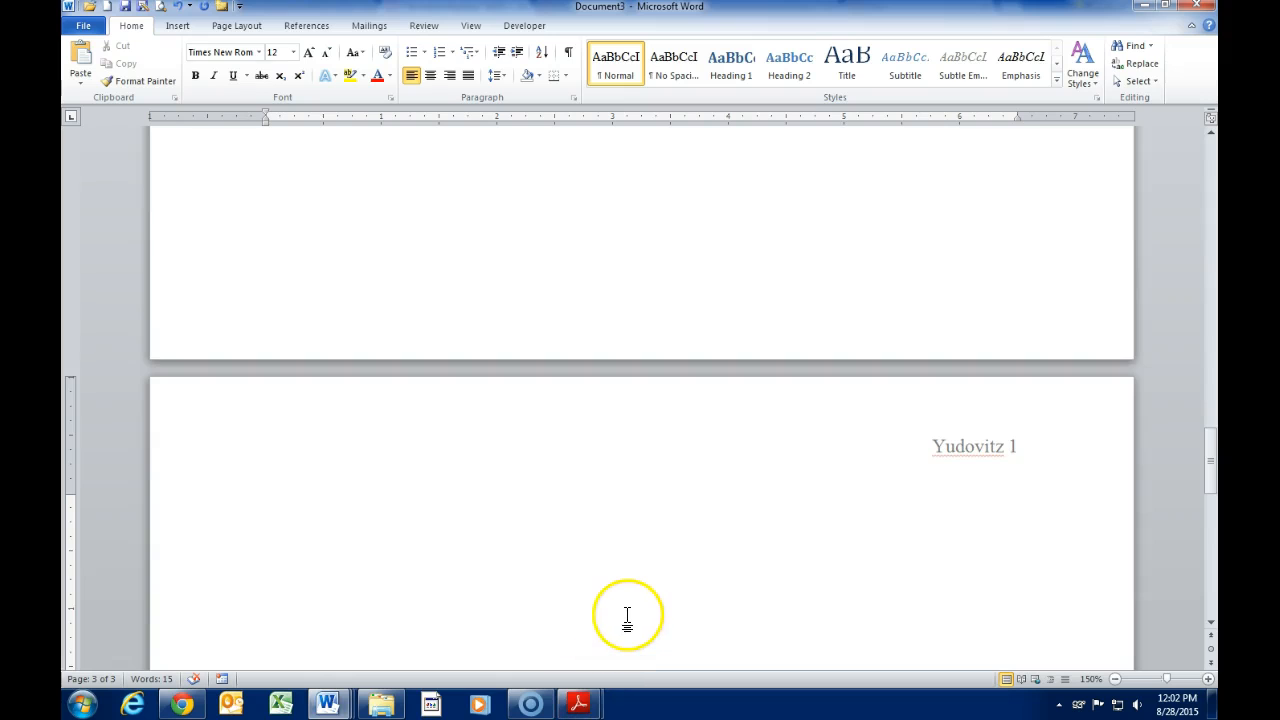
Step: Undo the added page break and lines until one page remains, which also clears the header
scroll(627, 614, up, 15)
scroll(629, 614, up, 20)
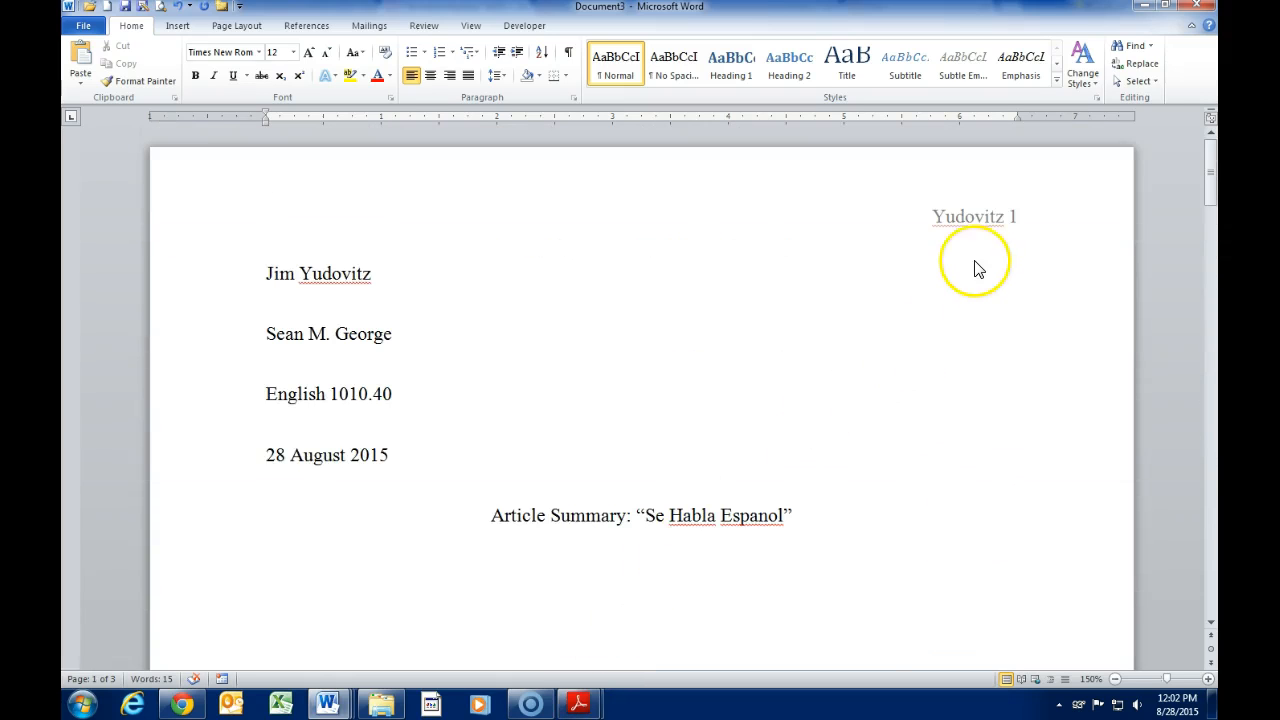
click(177, 8)
scroll(391, 325, up, 5)
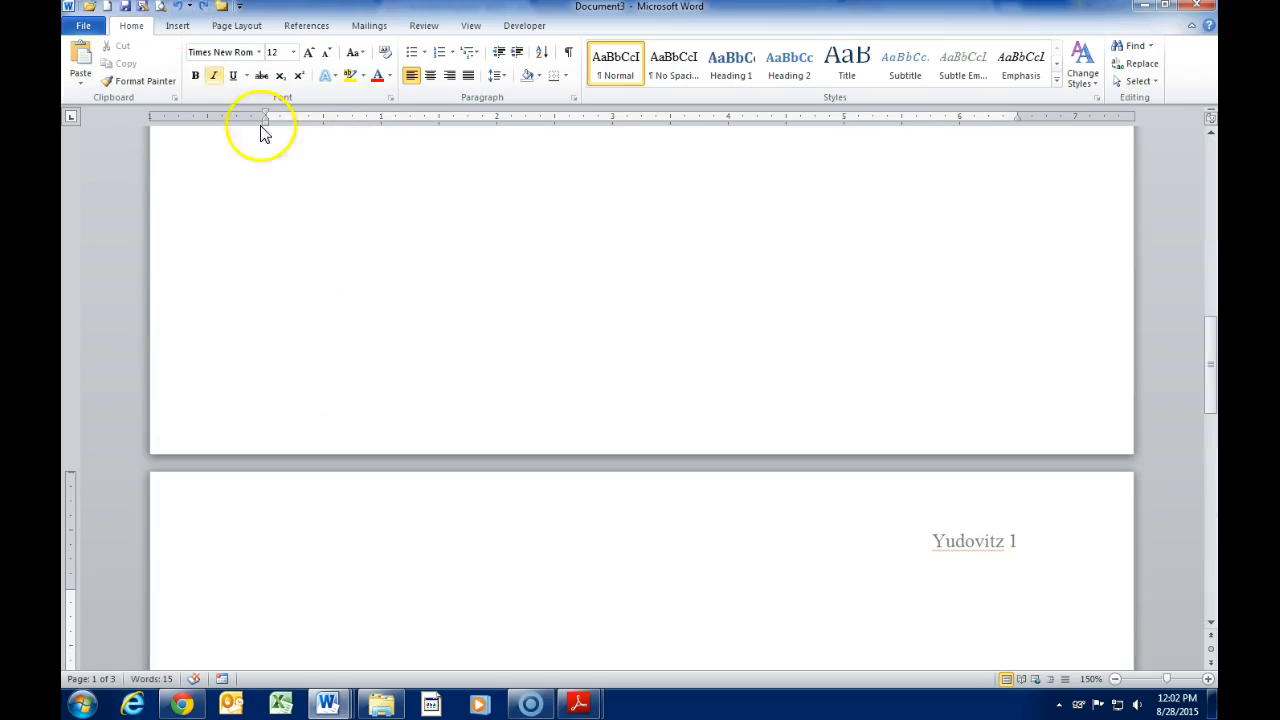
click(177, 10)
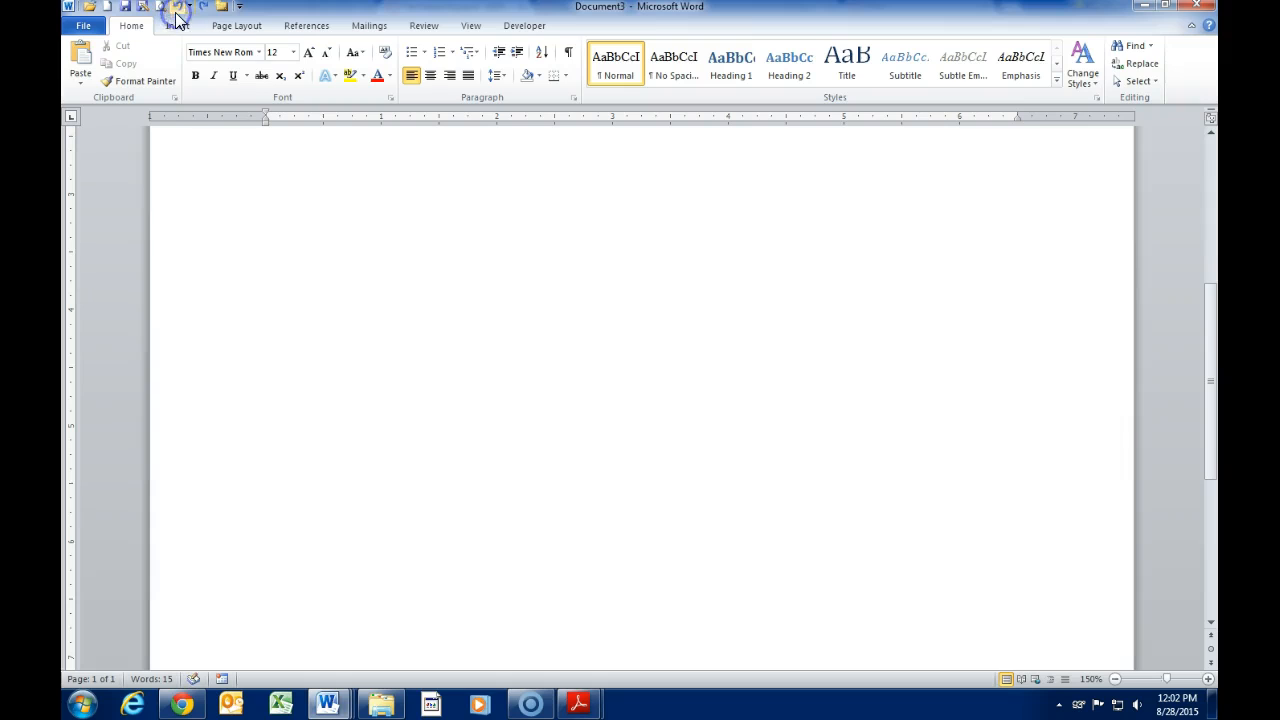
scroll(360, 416, up, 5)
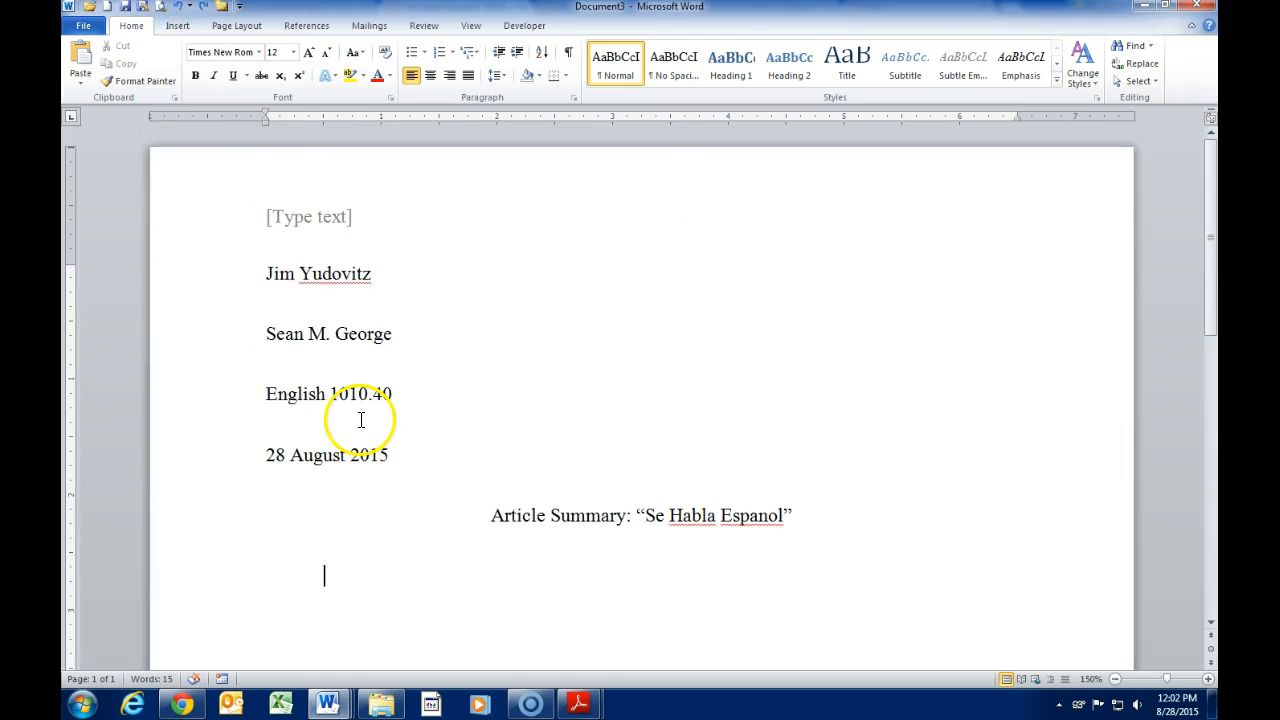
click(177, 8)
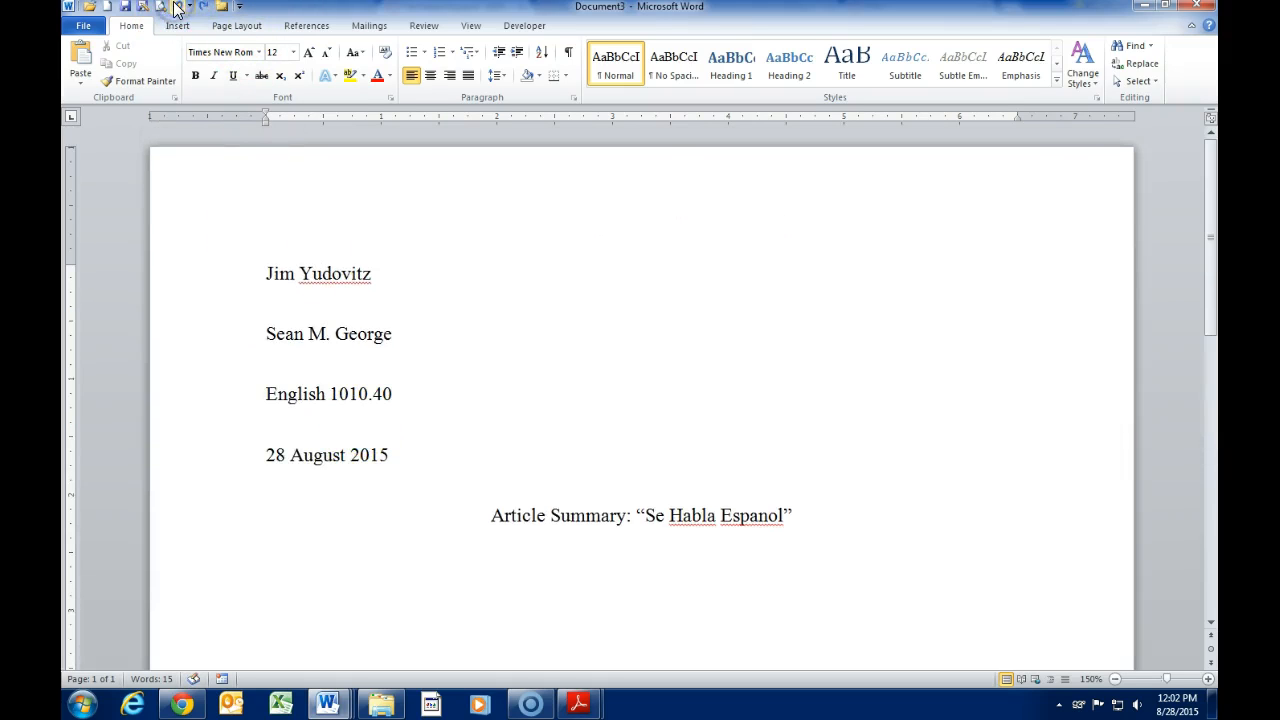
Step: Insert a Plain Number 3 page number at the top right of the page
click(186, 26)
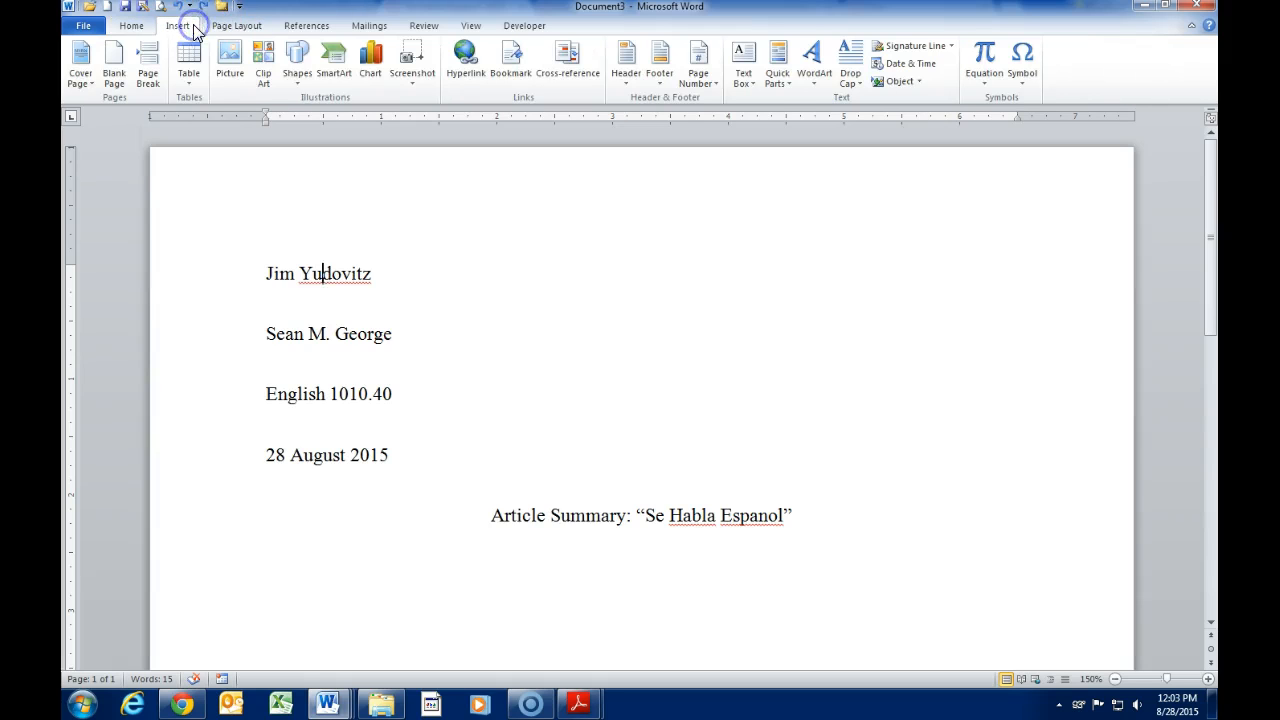
click(703, 86)
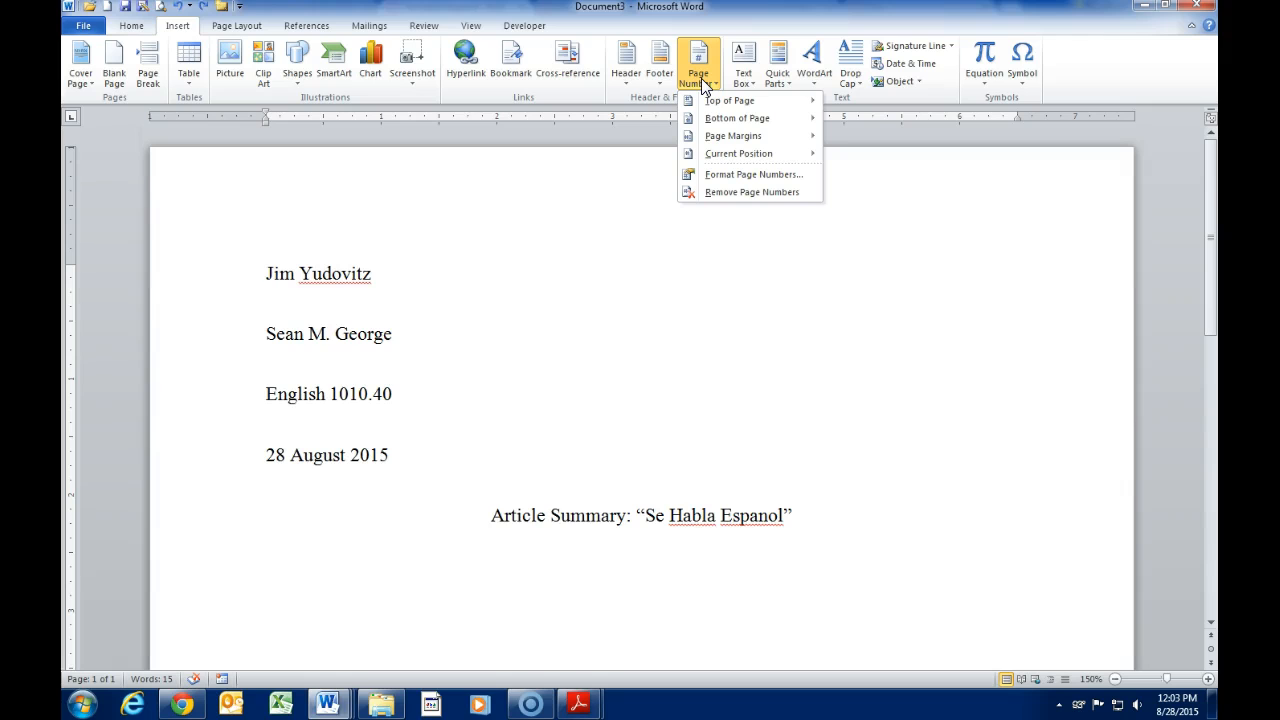
click(712, 104)
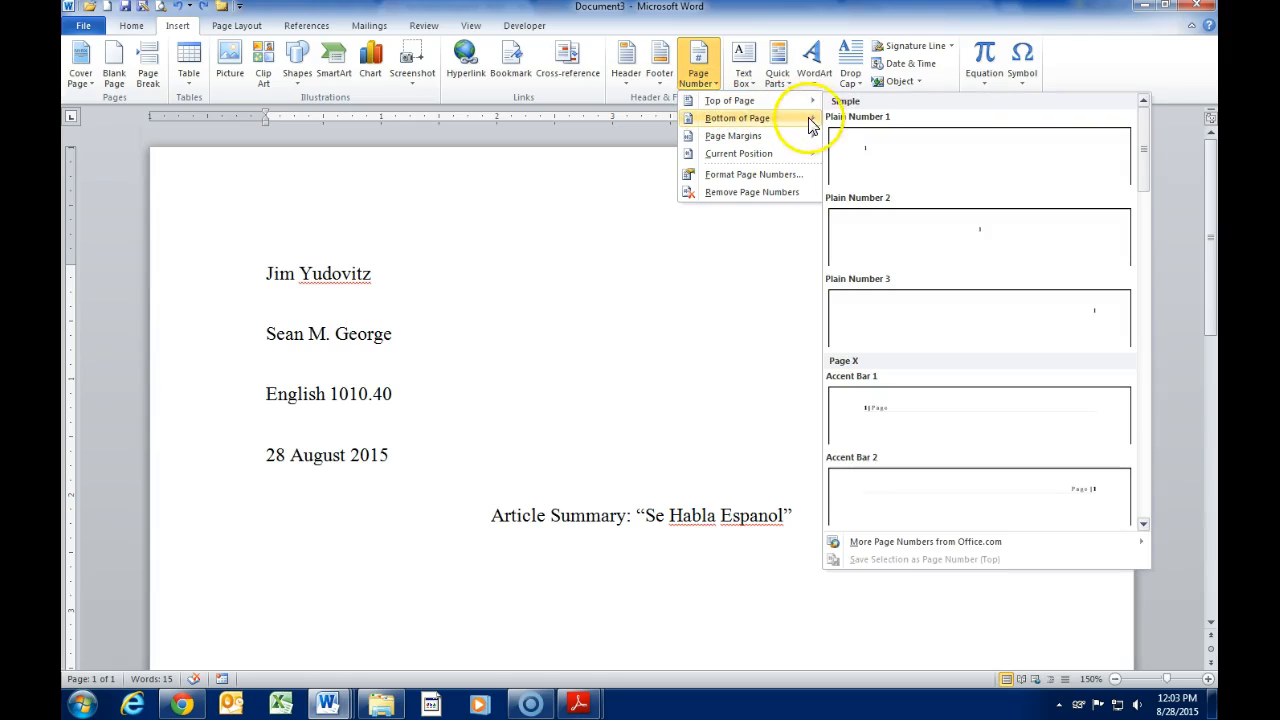
mouse_move(808, 104)
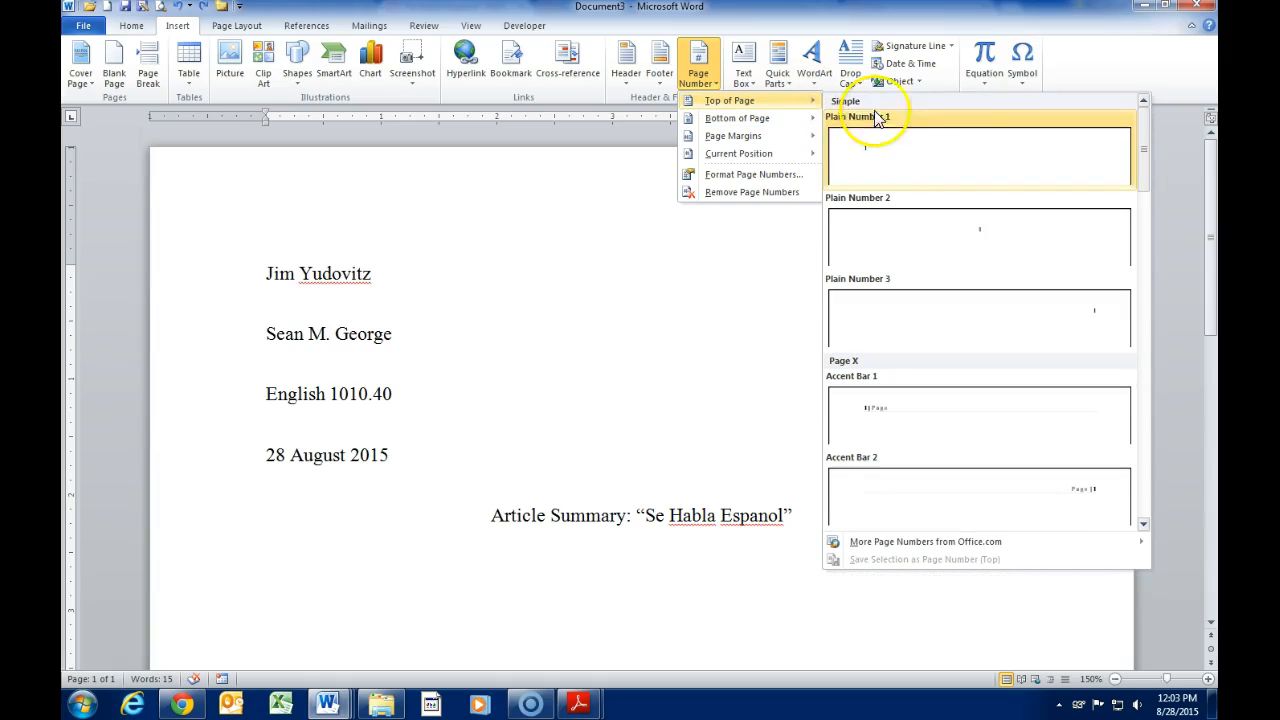
click(1022, 318)
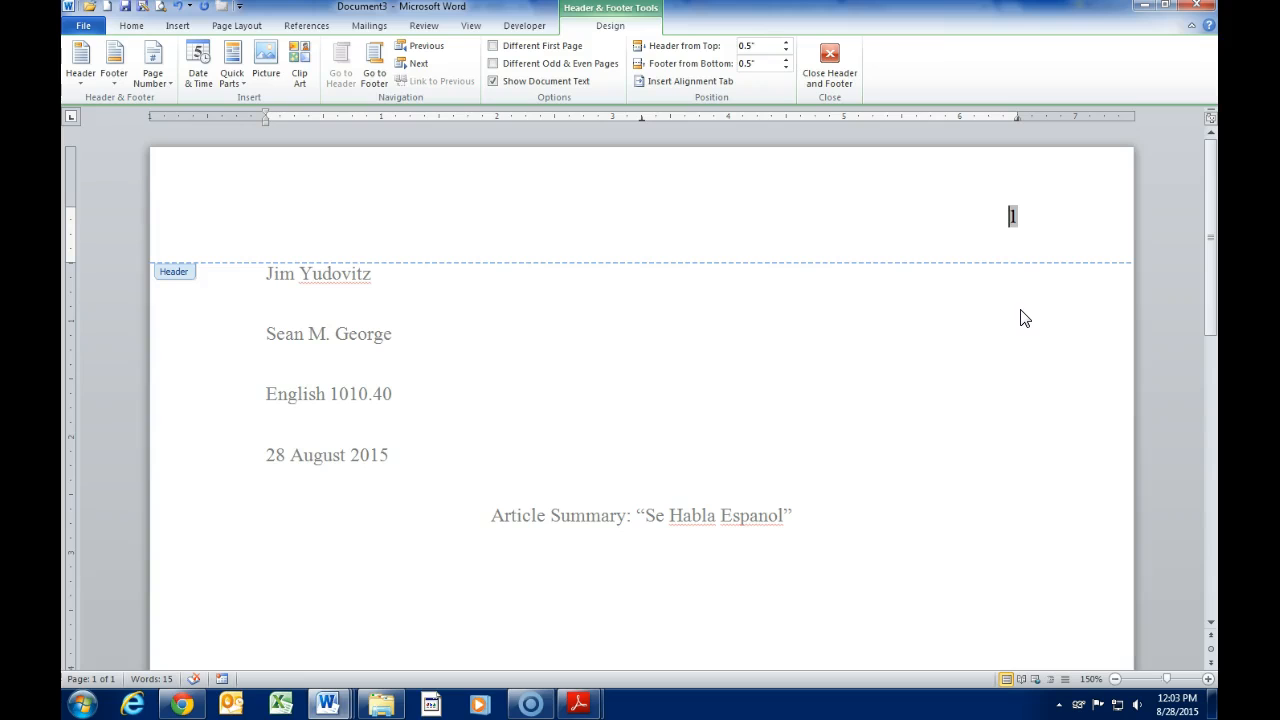
Step: Put the writer's surname before the header page number and confirm it's Times New Roman 12
text(Yudovitz)
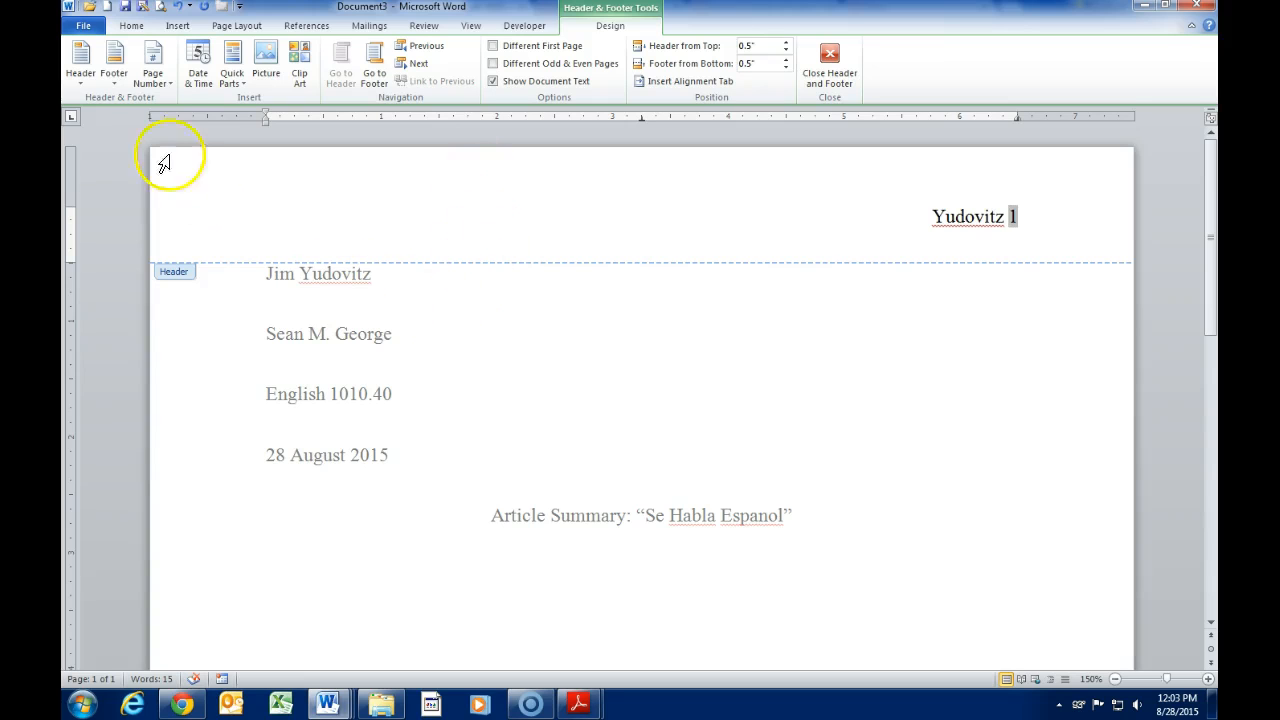
drag(920, 223, 1043, 223)
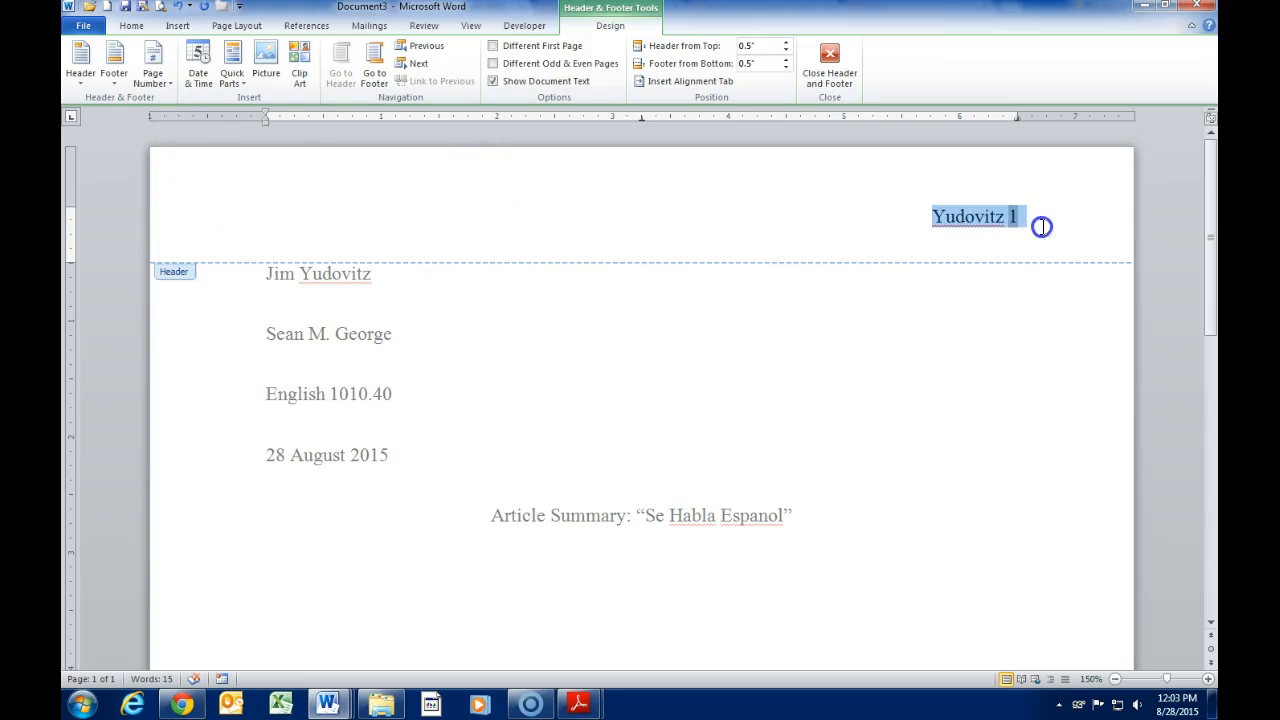
click(130, 30)
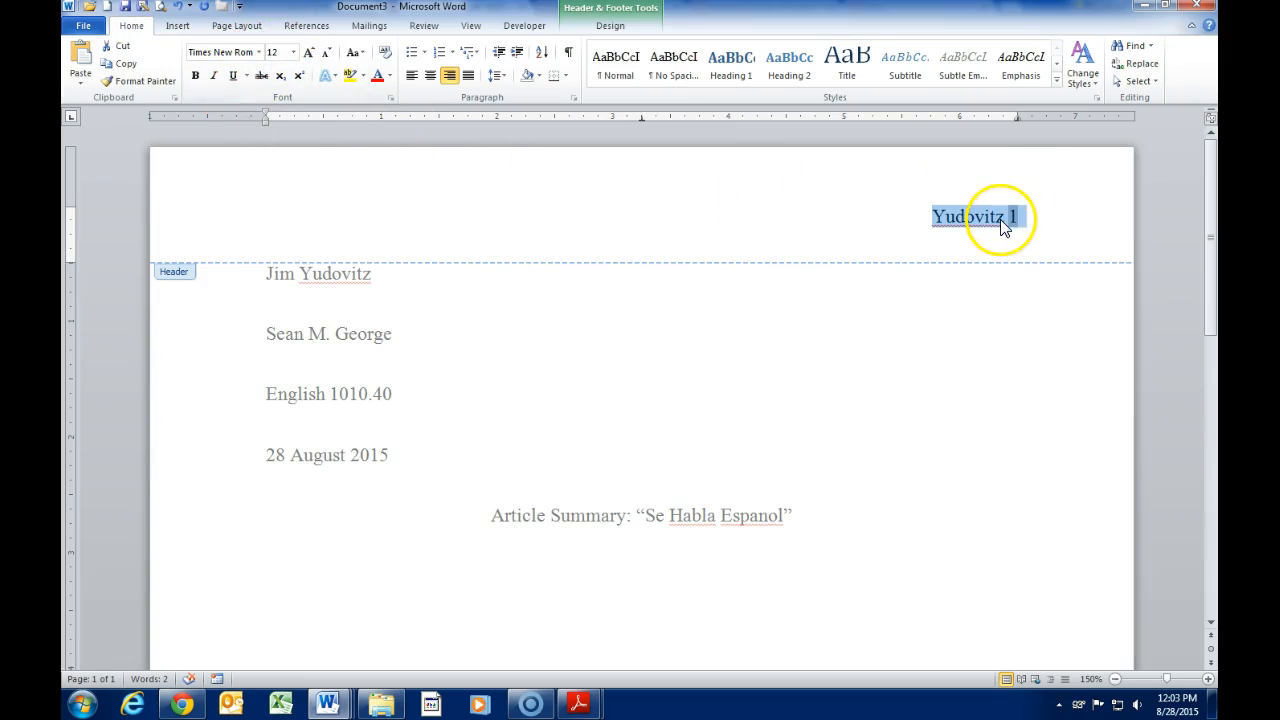
click(258, 52)
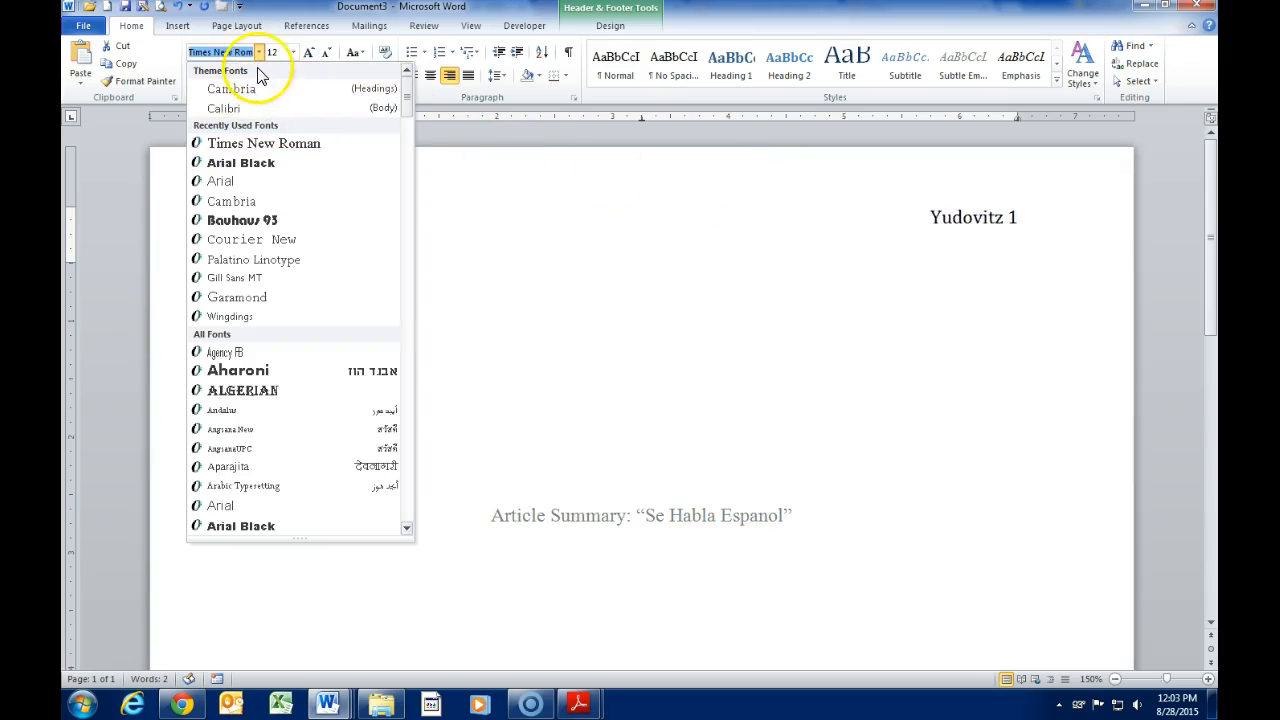
click(258, 52)
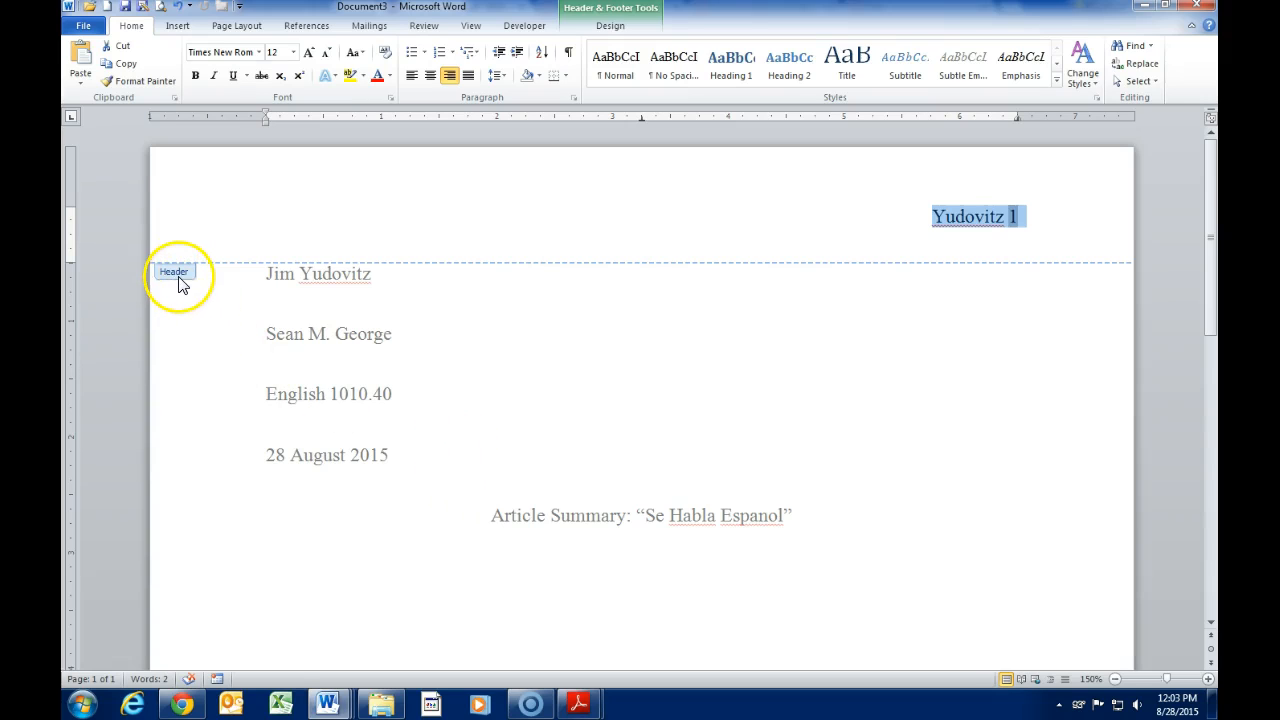
Step: Back in the body, add blank lines below the title so the essay runs onto pages 2 and 3
double_click(292, 334)
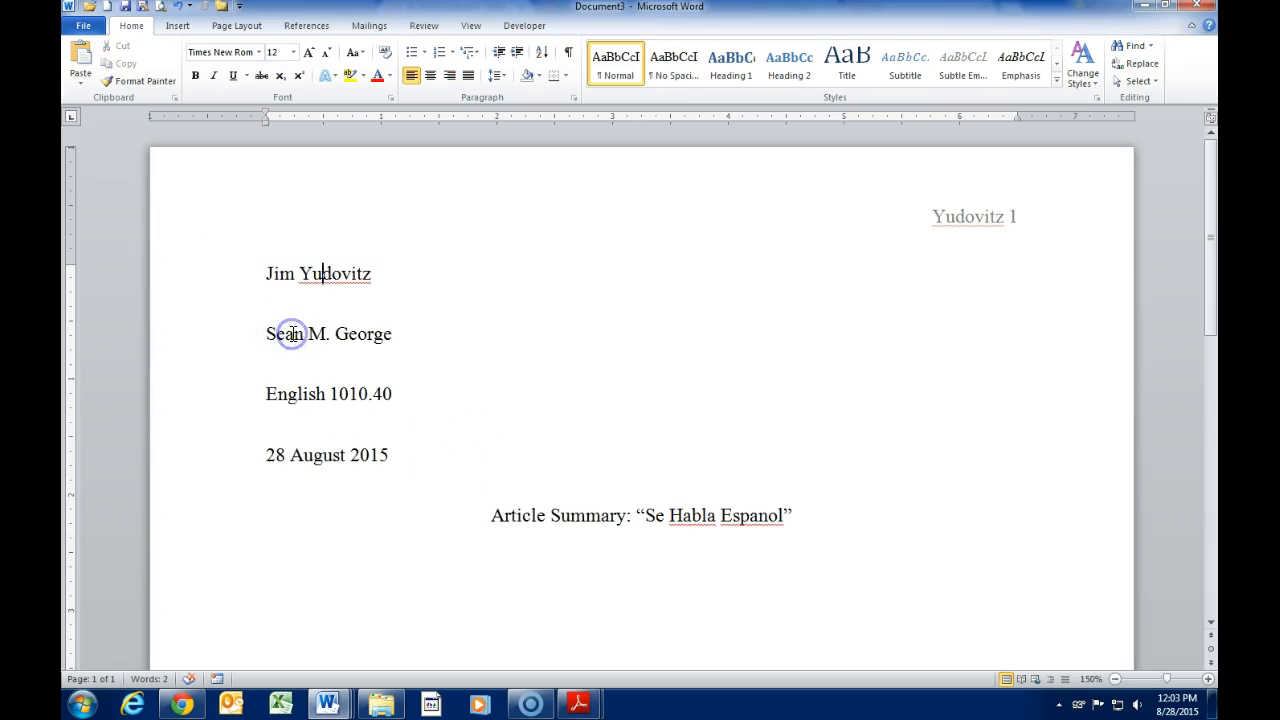
scroll(494, 371, down, 3)
click(505, 387)
click(546, 425)
key(Return)
key(Return)
key(Return)
key(Return)
key(Return)
key(Return)
key(Return)
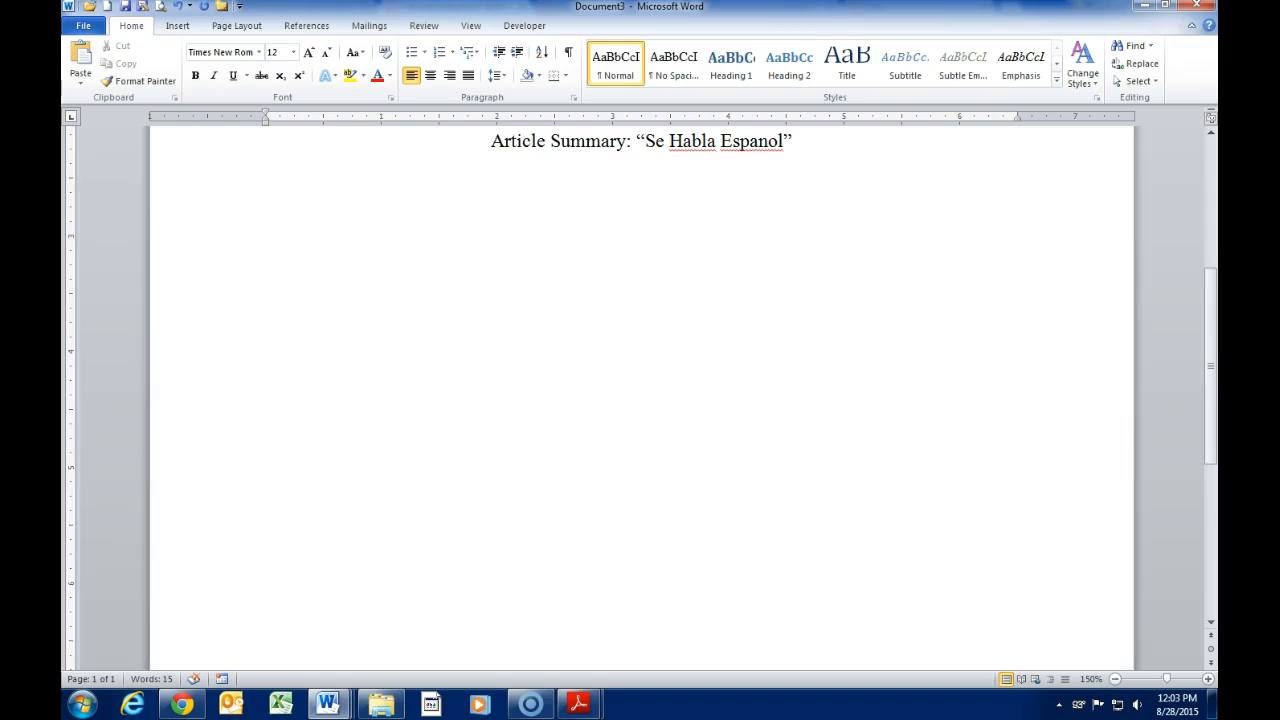
key(Return)
key(Return)
key(Return)
key(Return)
key(Return)
key(Return)
key(Return)
key(Return)
key(Return)
key(Return)
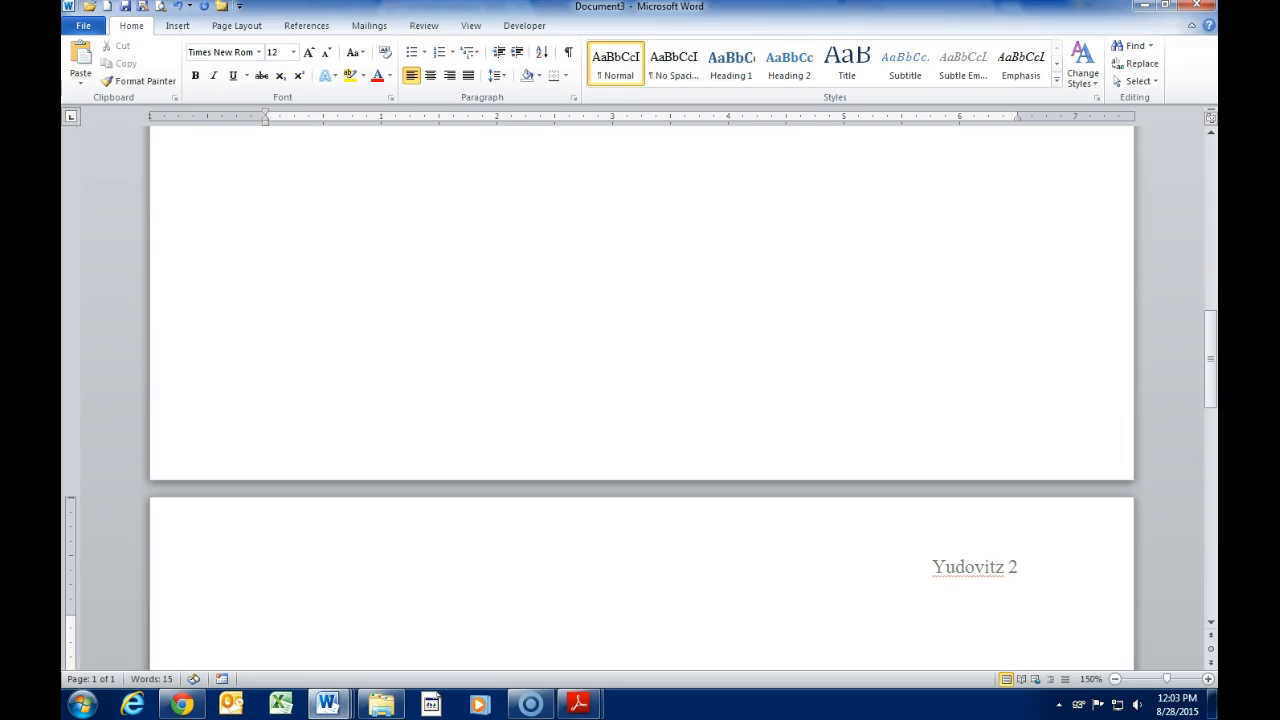
key(Return)
key(Return)
key(Return)
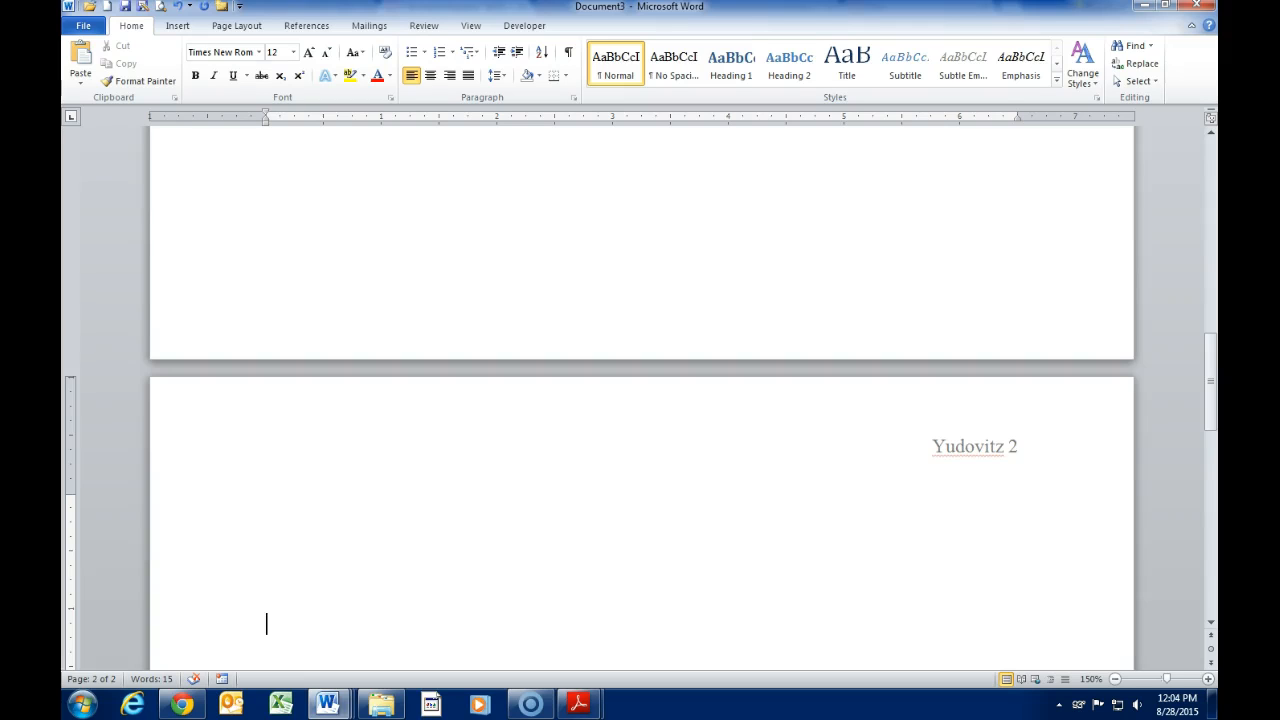
key(Return)
key(Return)
key(Return)
key(Return)
key(Return)
key(Return)
key(Return)
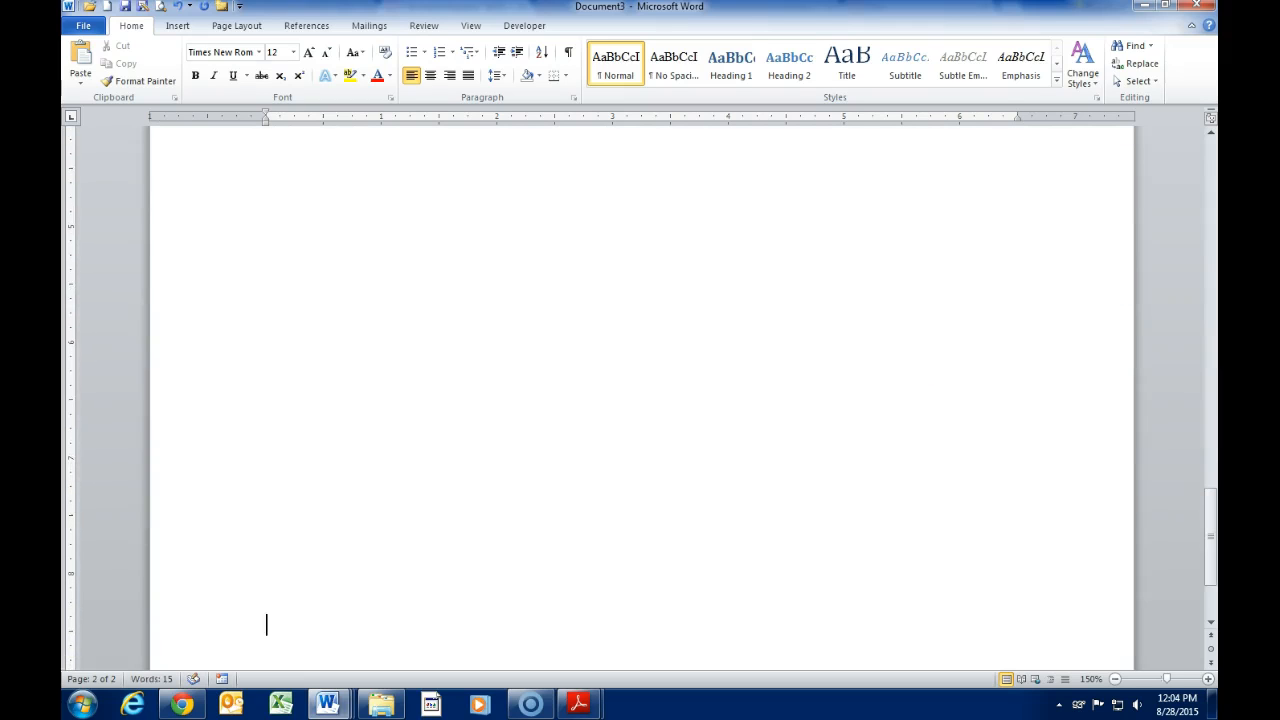
key(Return)
key(Return)
key(Return)
key(Return)
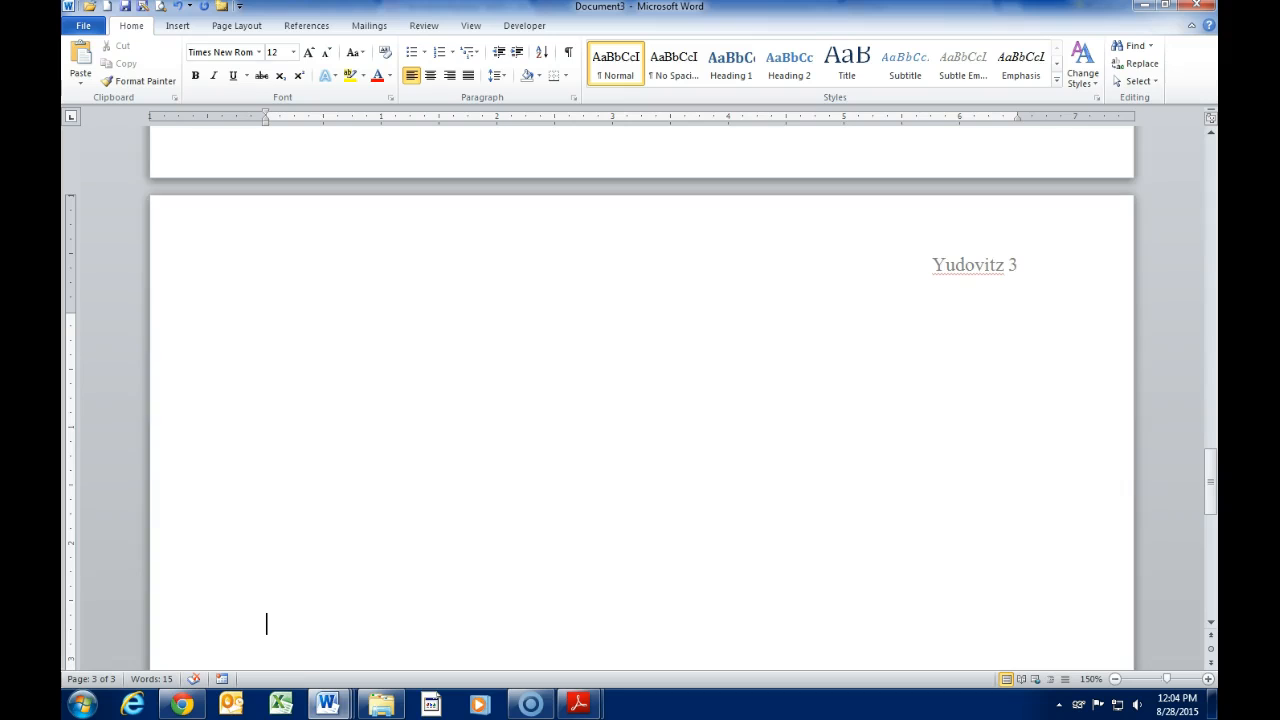
scroll(640, 400, up, 15)
scroll(690, 420, up, 10)
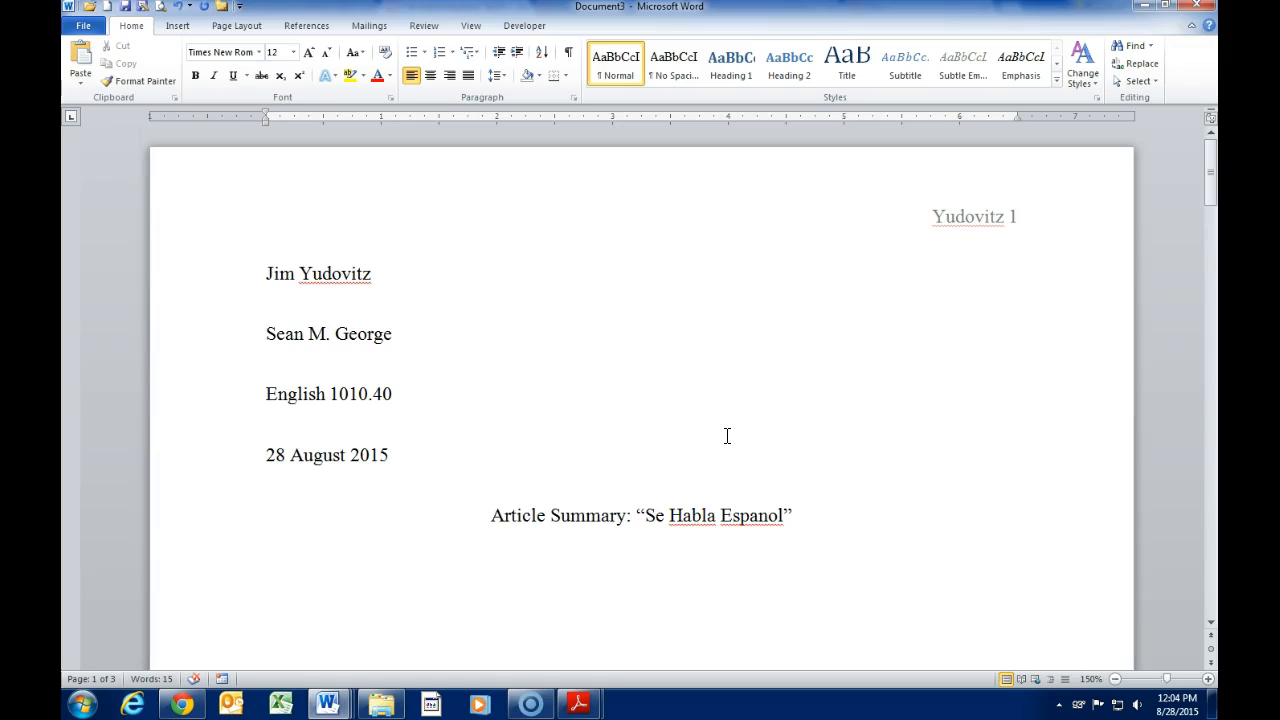
Step: Replace the article-summary title line with 'Creative Title'
scroll(727, 436, down, 1)
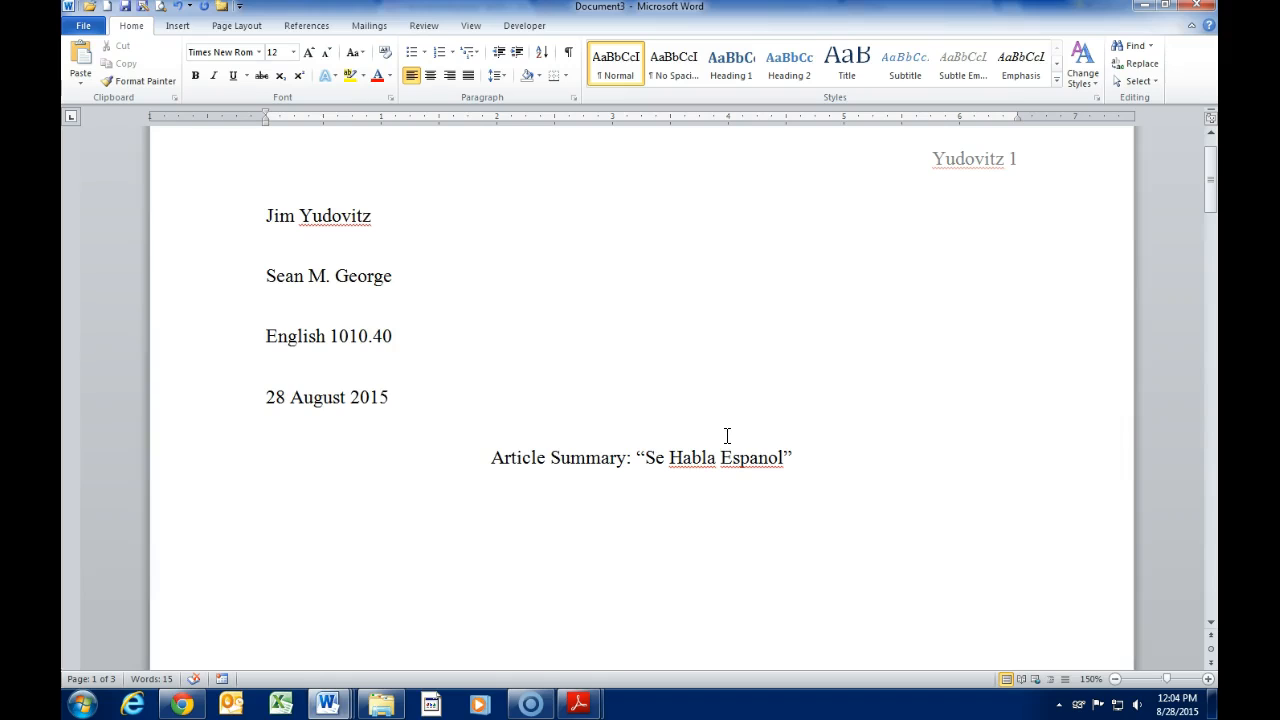
drag(808, 449, 535, 460)
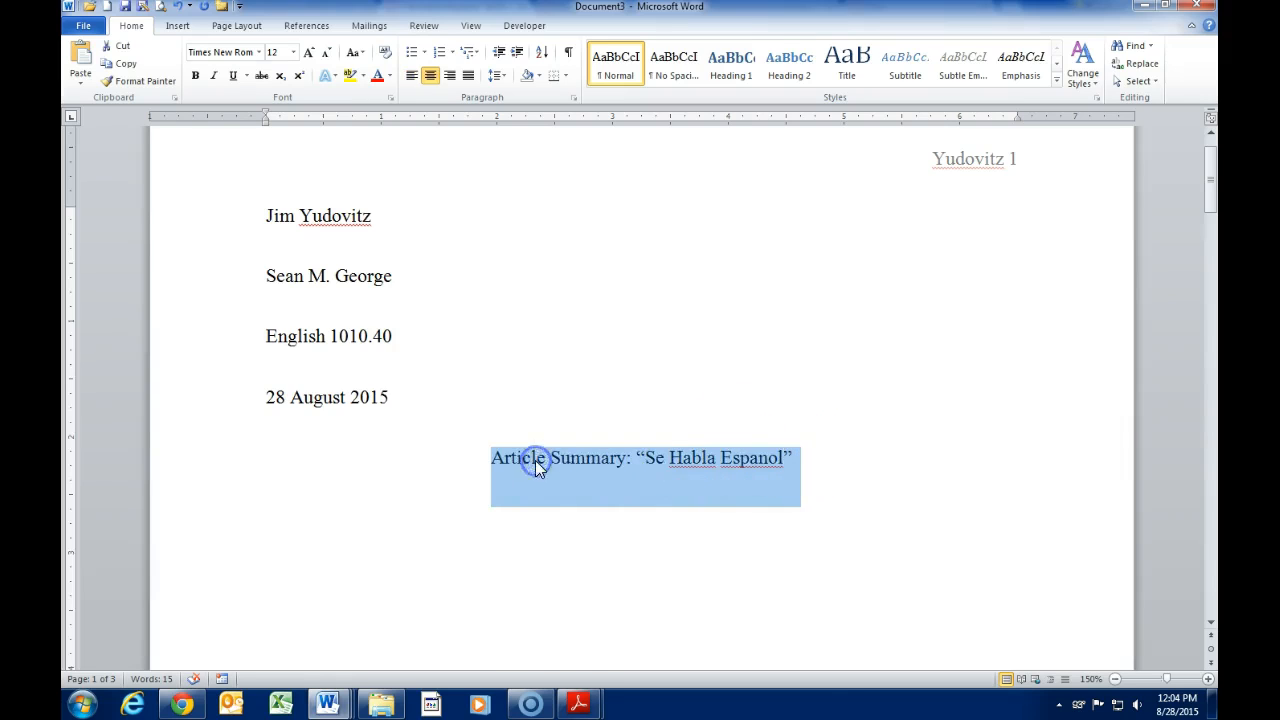
text(Creative Title)
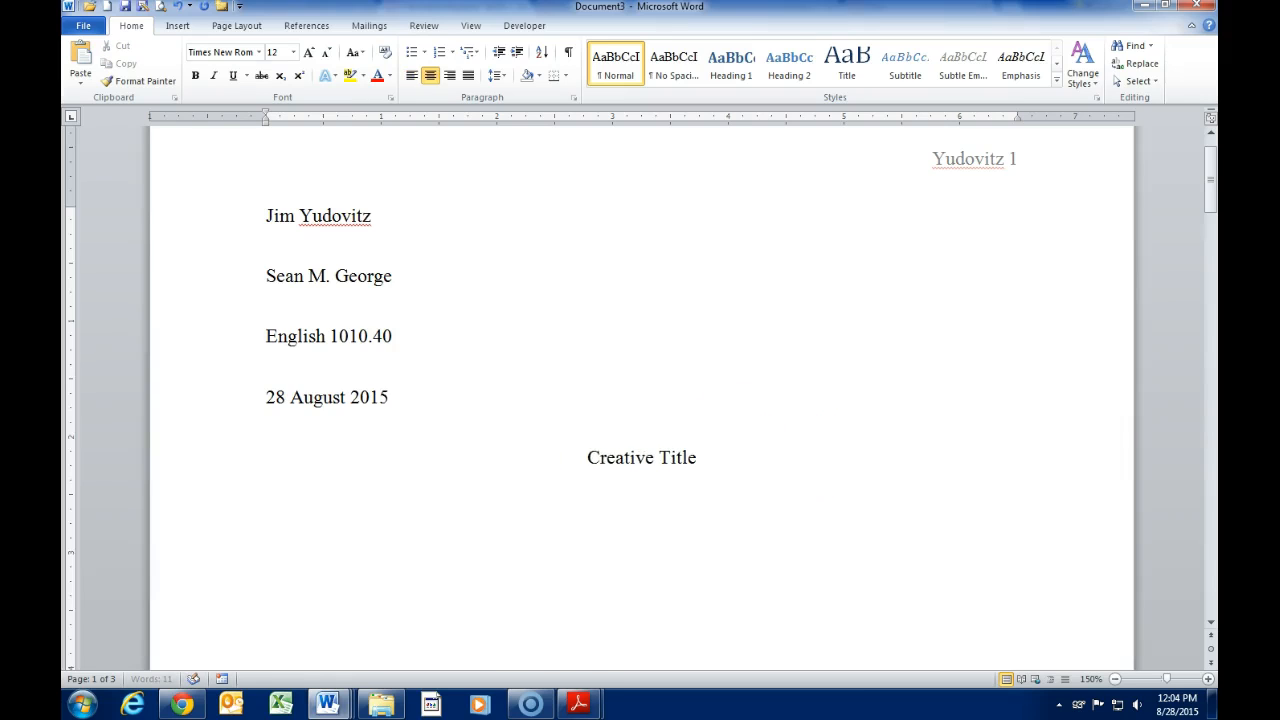